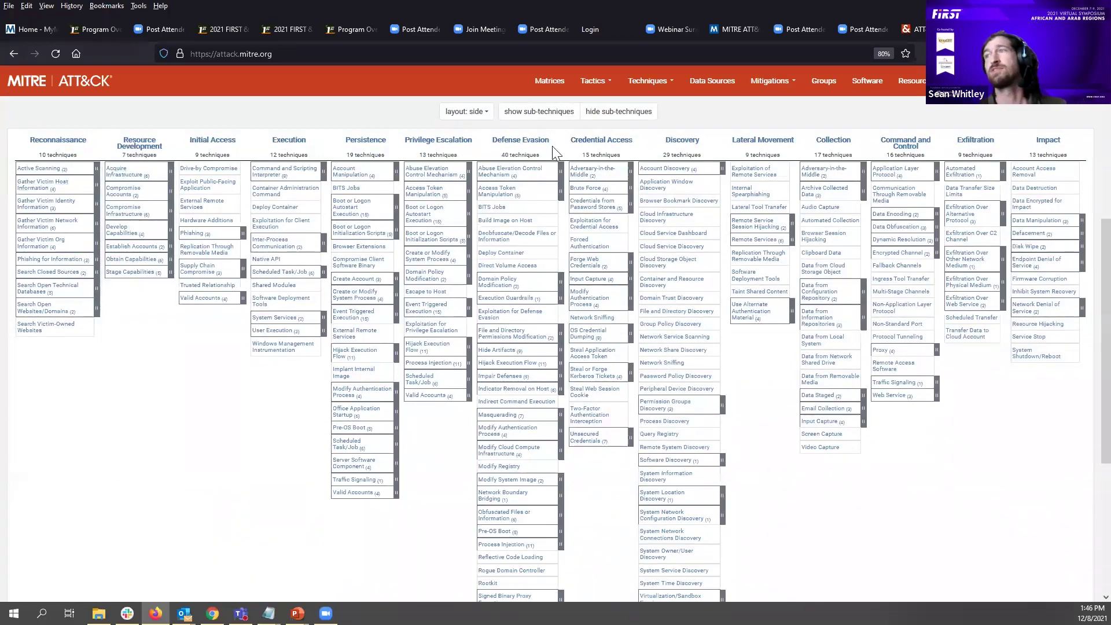
Step: Look over the full ATT&CK Matrix for Enterprise, from the tactic headings to the end of the technique columns
scroll(1084, 336, down, 5)
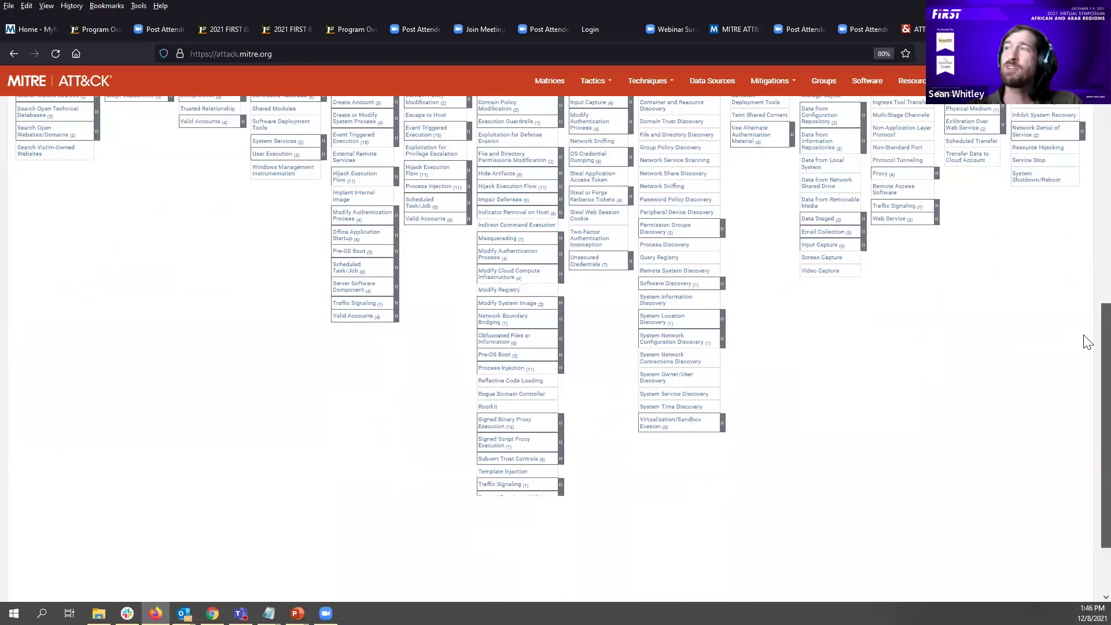
scroll(1086, 358, down, 3)
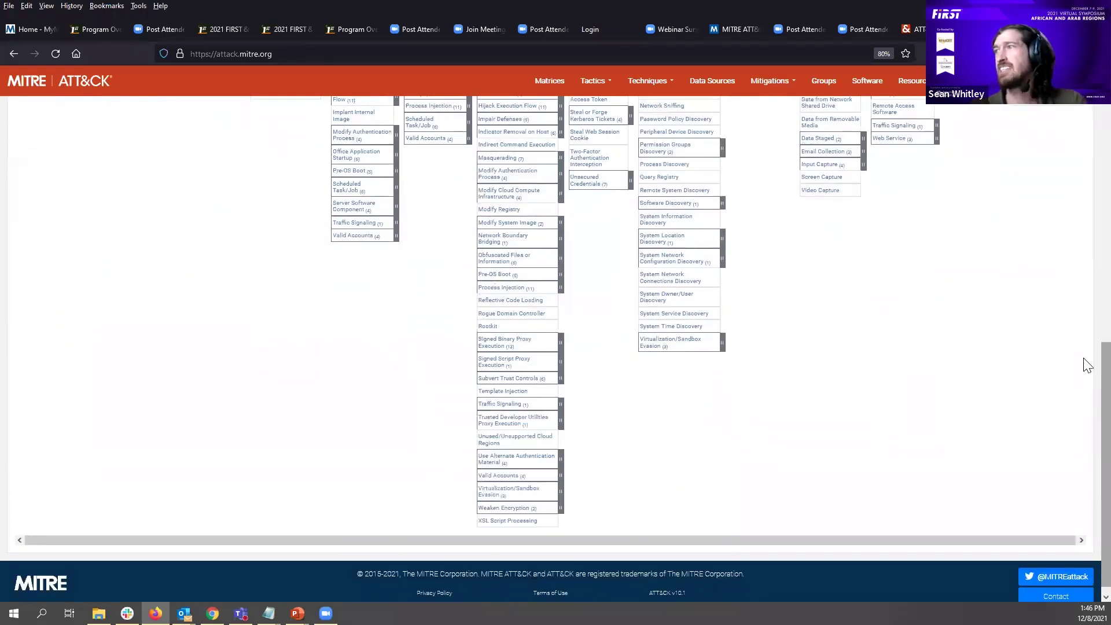
scroll(1084, 232, up, 8)
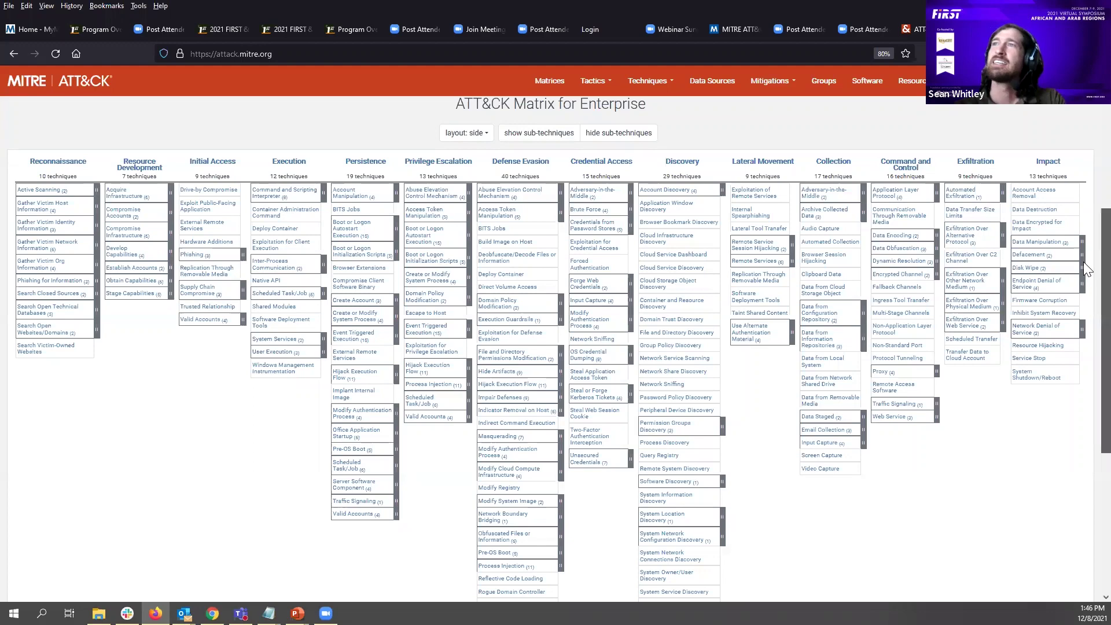
scroll(1084, 262, down, 1)
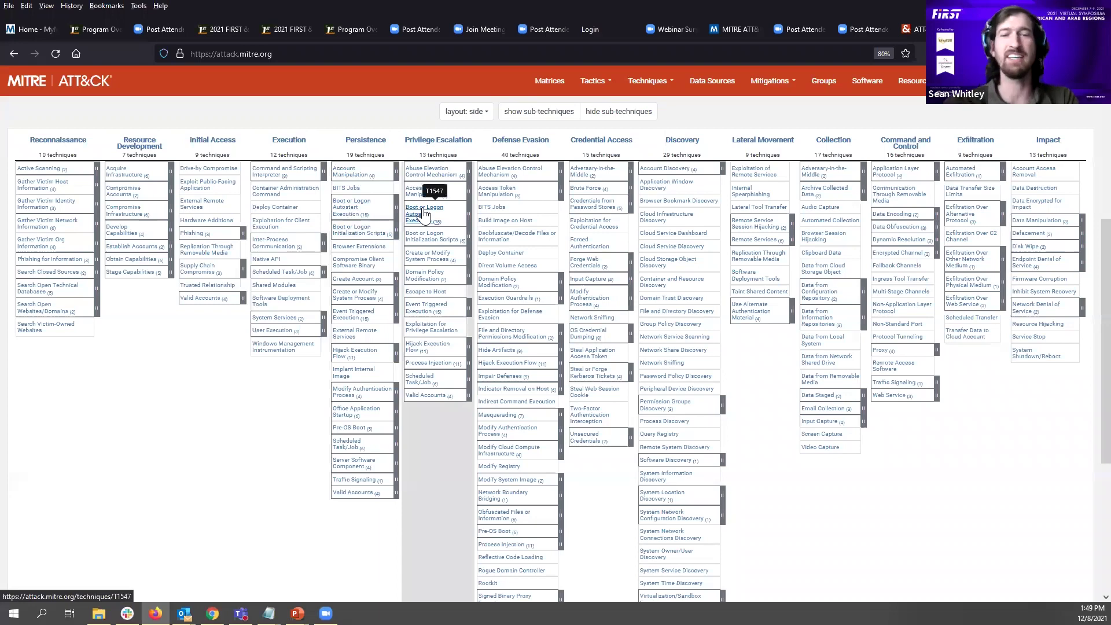
Step: Search the matrix page for the text "sched"
key(ctrl+f)
key(ctrl+s)
text(chedule)
click(320, 260)
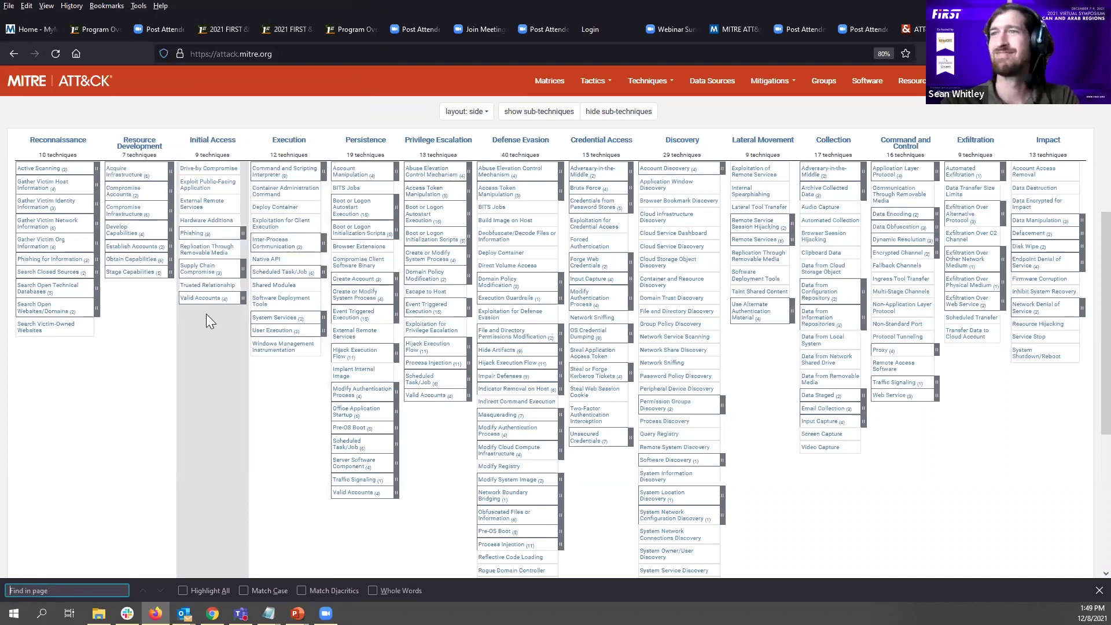
text(sched)
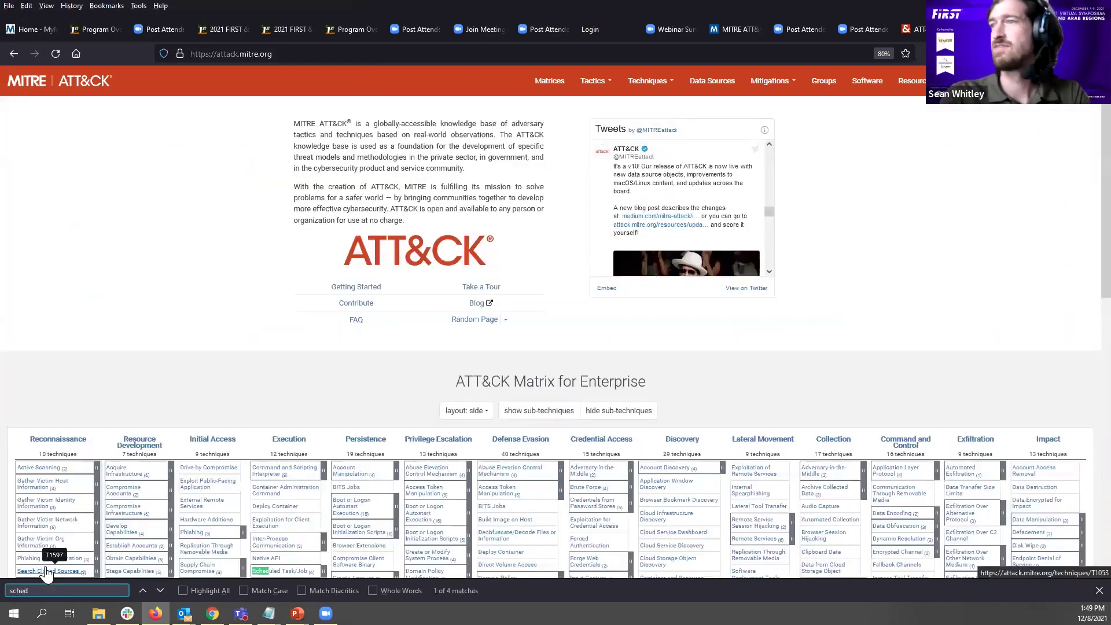
Step: Expand the sub-techniques of Scheduled Task/Job in the Execution column of the matrix
scroll(1086, 318, down, 1)
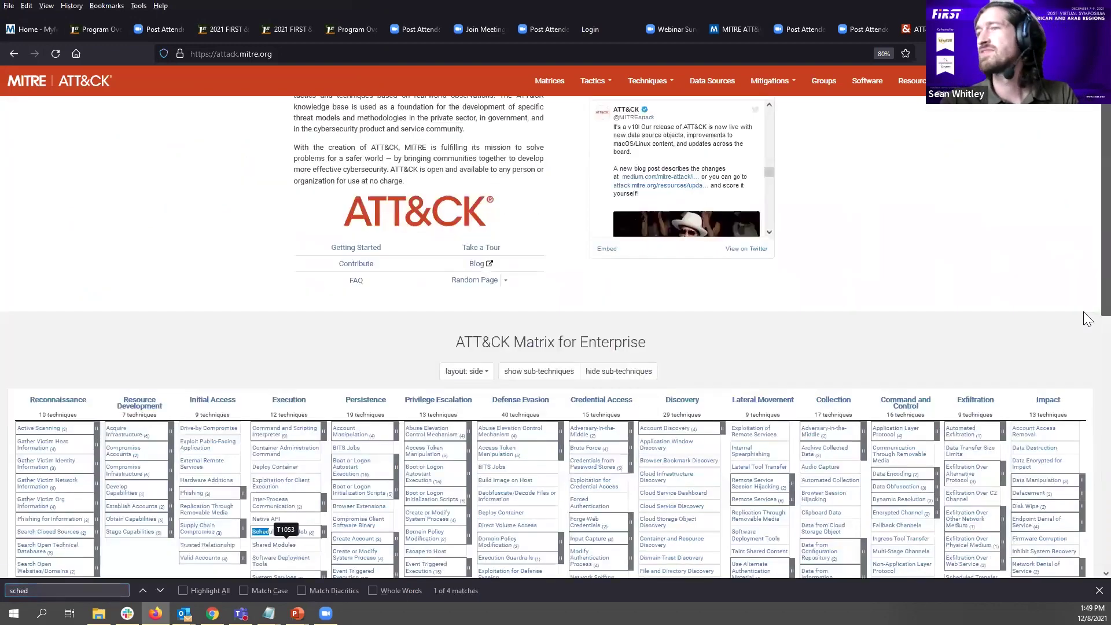
scroll(1087, 319, down, 4)
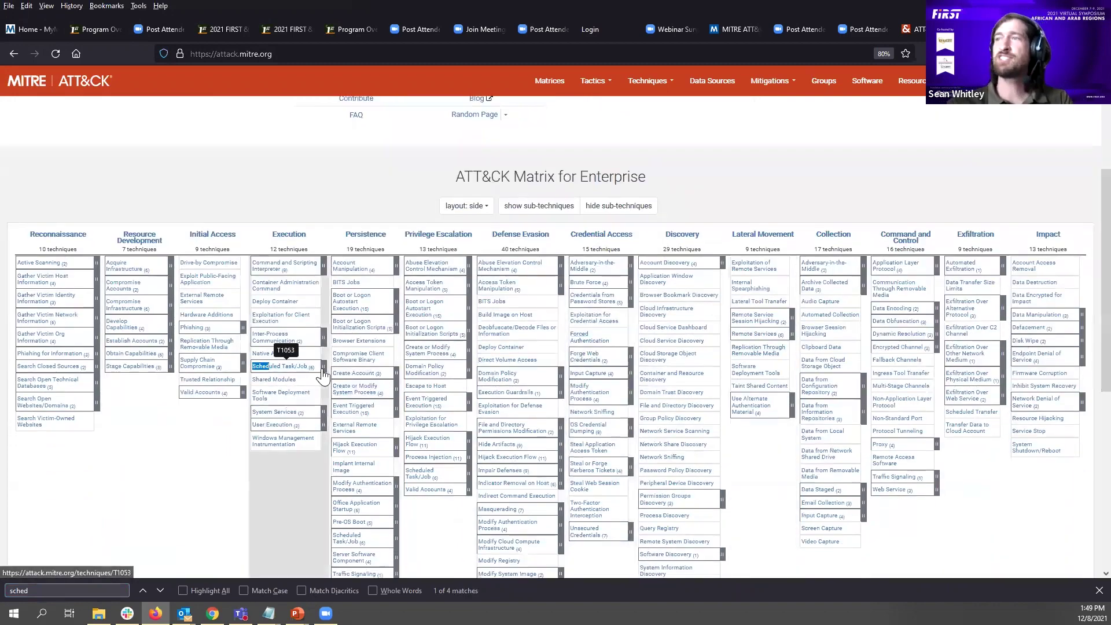
click(322, 371)
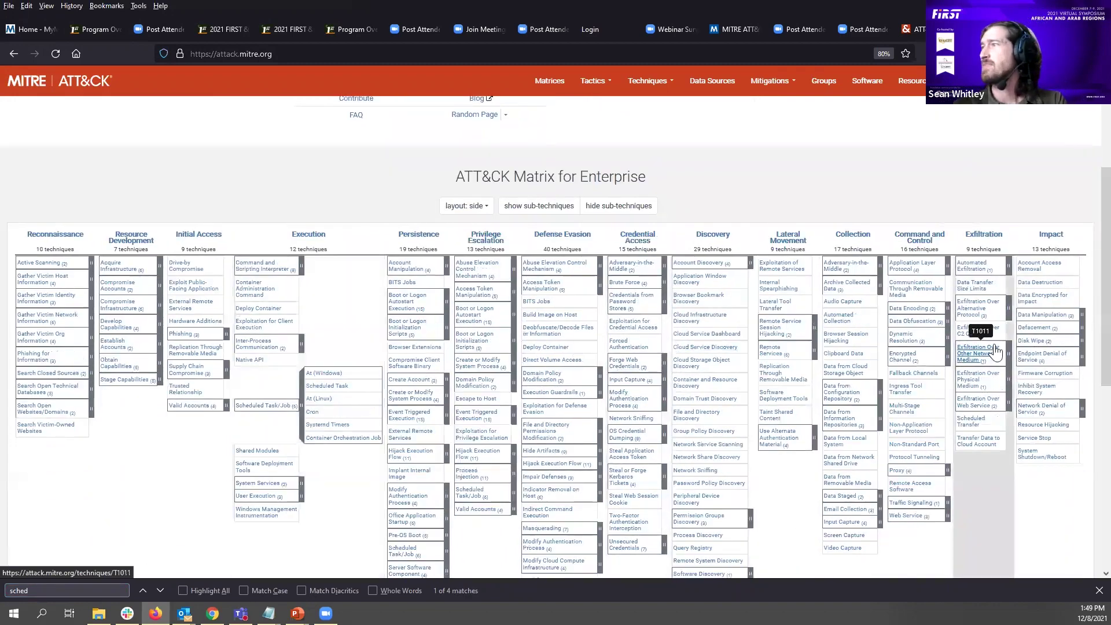
scroll(1083, 309, down, 1)
scroll(1083, 335, down, 3)
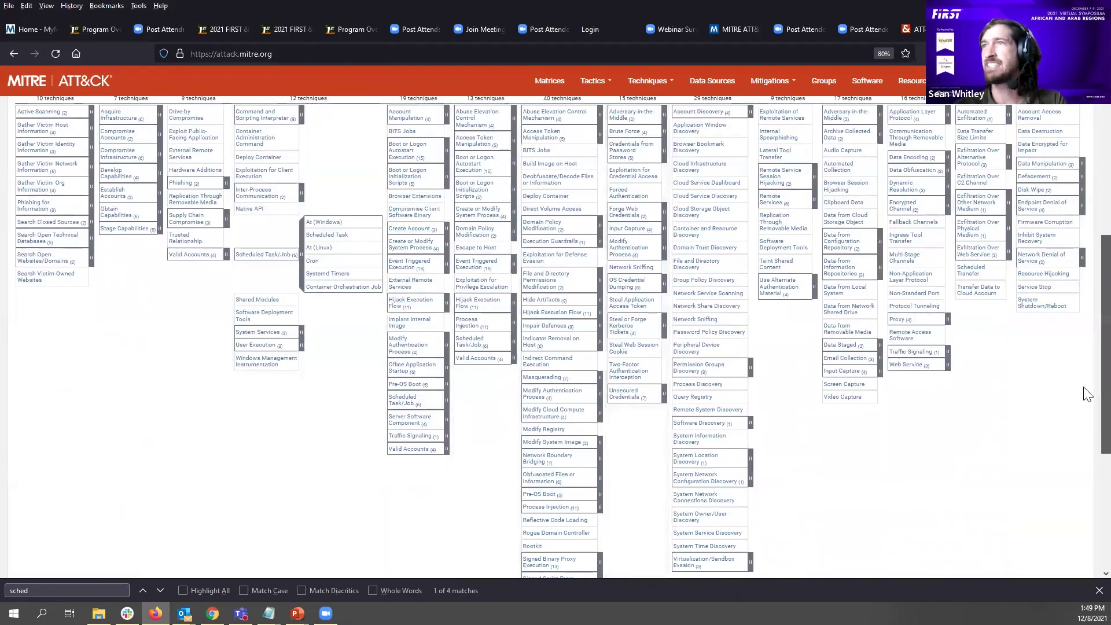
scroll(1085, 388, up, 1)
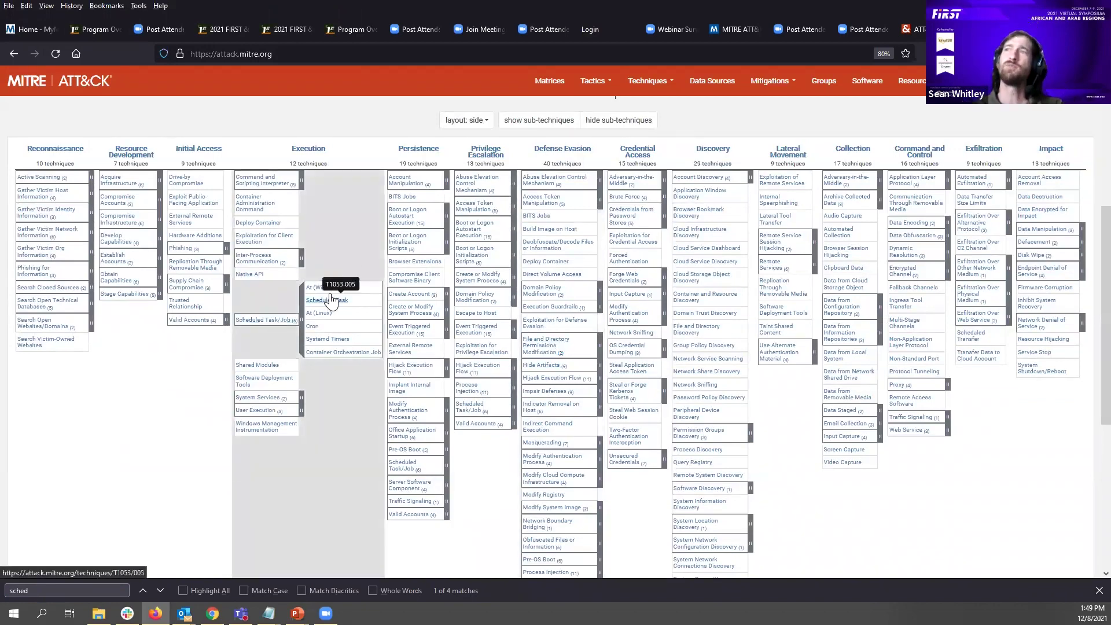
Step: Open the Scheduled Task/Job technique page from the Execution column and read through it to the references
click(263, 323)
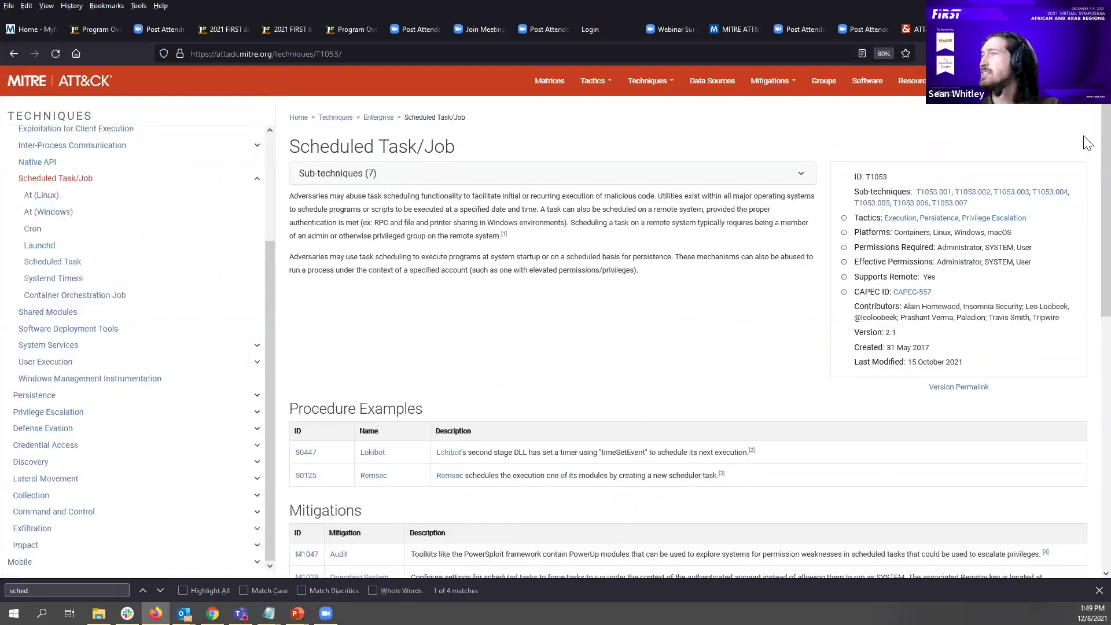
scroll(1086, 191, down, 7)
scroll(1086, 479, down, 2)
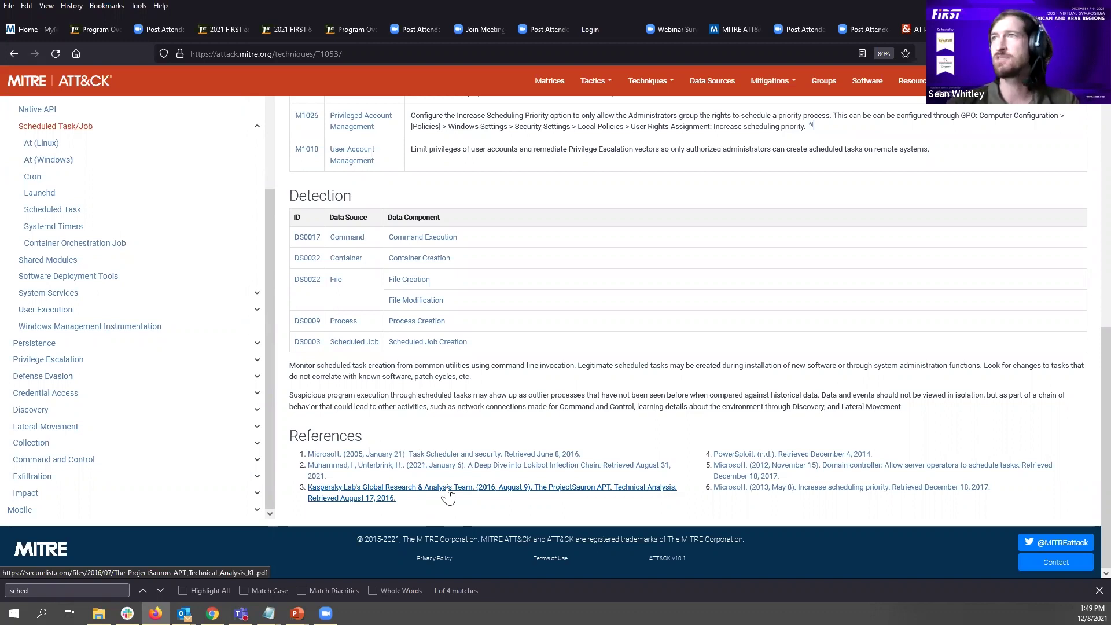
scroll(1087, 398, up, 1)
scroll(1087, 398, up, 6)
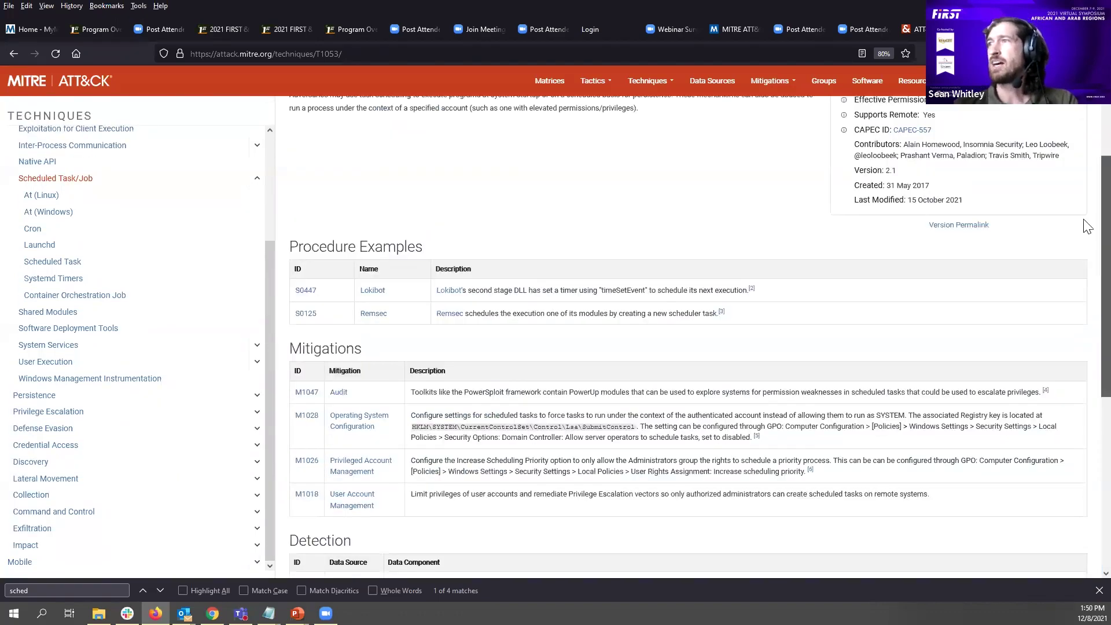
scroll(1086, 239, up, 3)
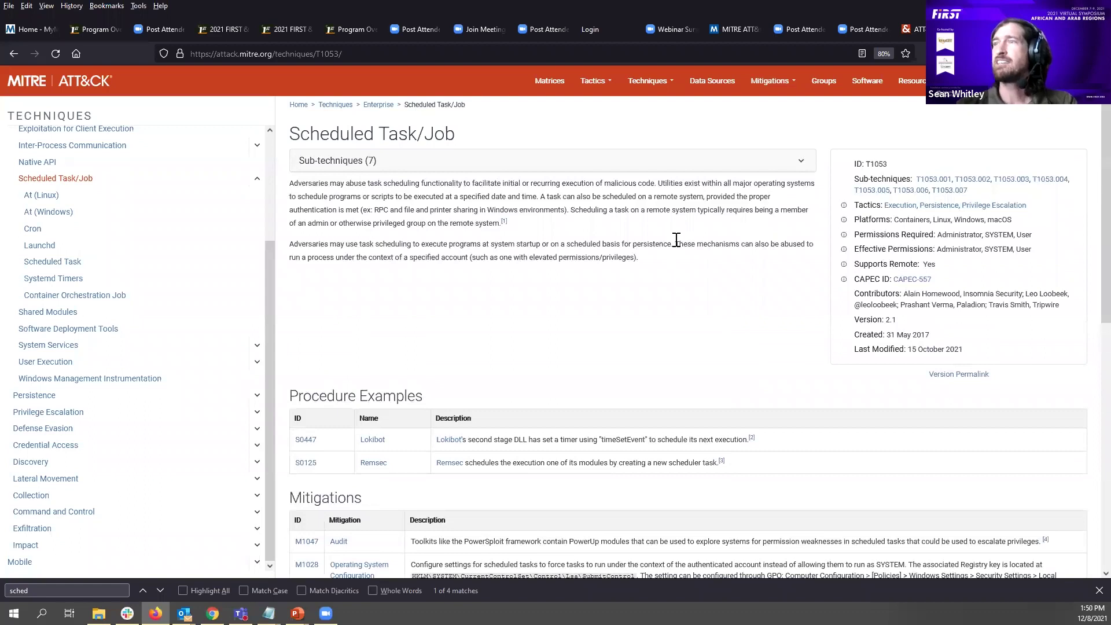
Step: Highlight the task scheduling abuse phrase in the description and the SubmitControl registry path in the Operating System Configuration mitigation
drag(329, 184, 417, 188)
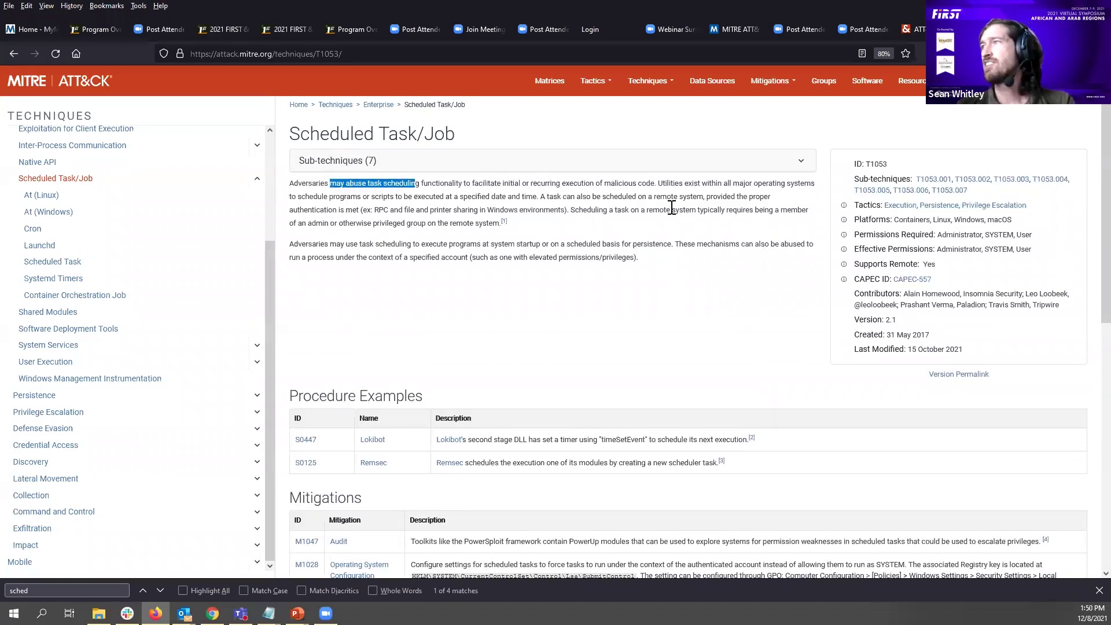
scroll(1084, 250, down, 4)
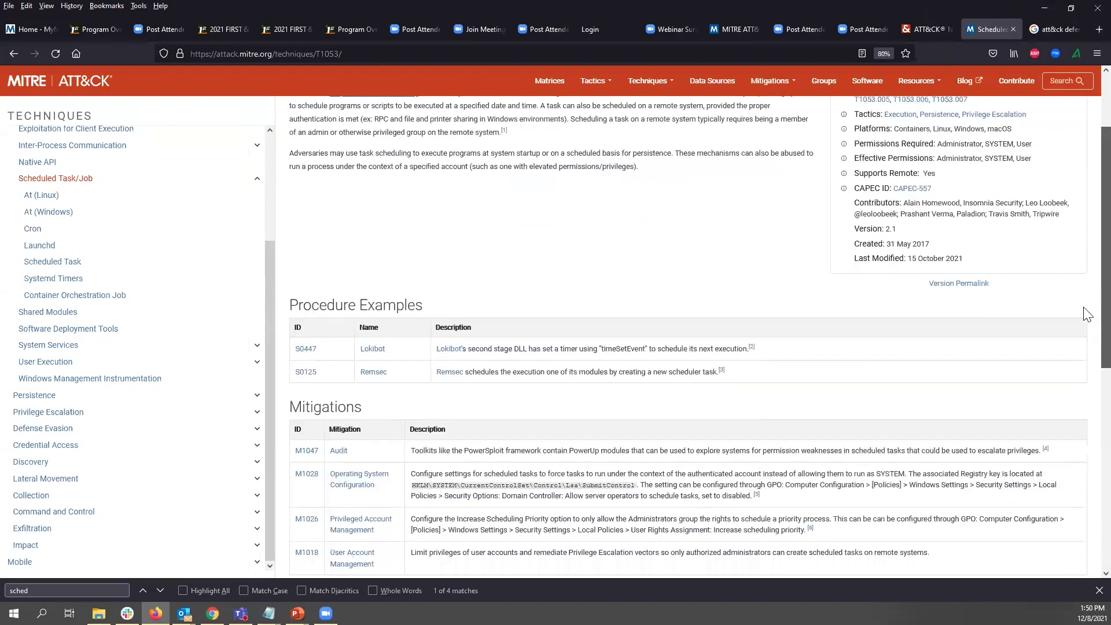
scroll(1085, 347, down, 2)
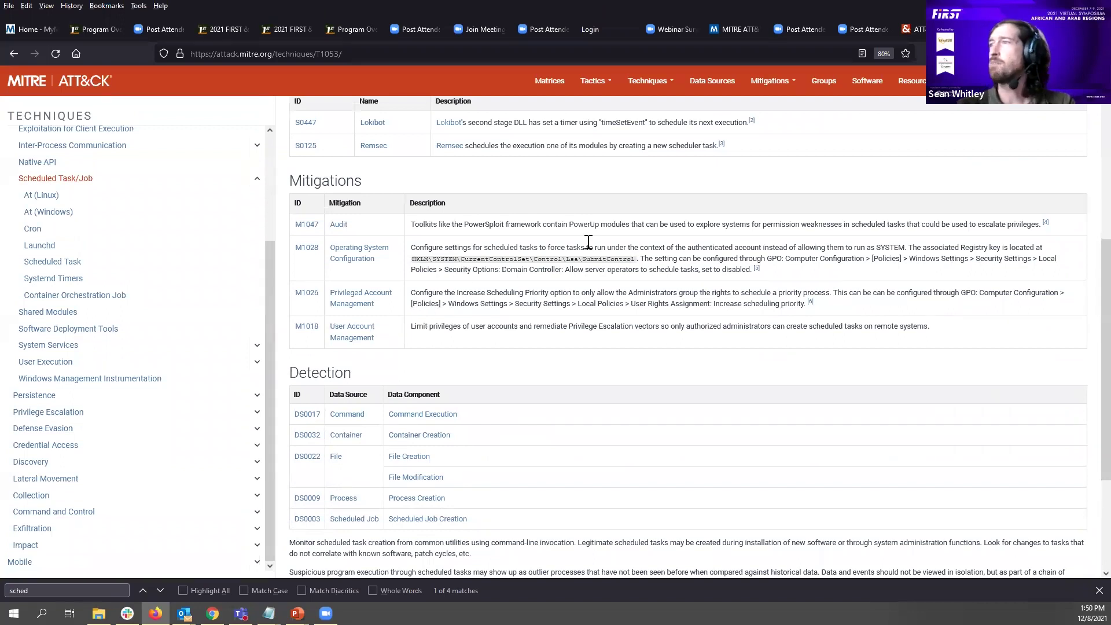
drag(636, 258, 446, 262)
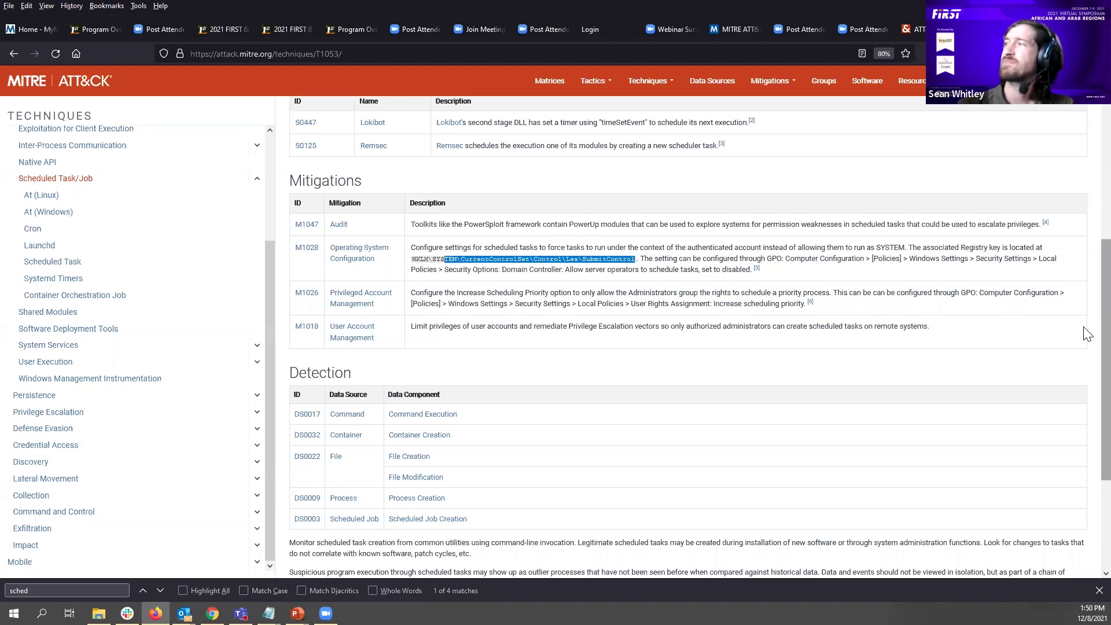
Step: Examine the technique's description, procedure examples, mitigations, detection data sources and references
scroll(1085, 232, up, 5)
scroll(1084, 162, up, 3)
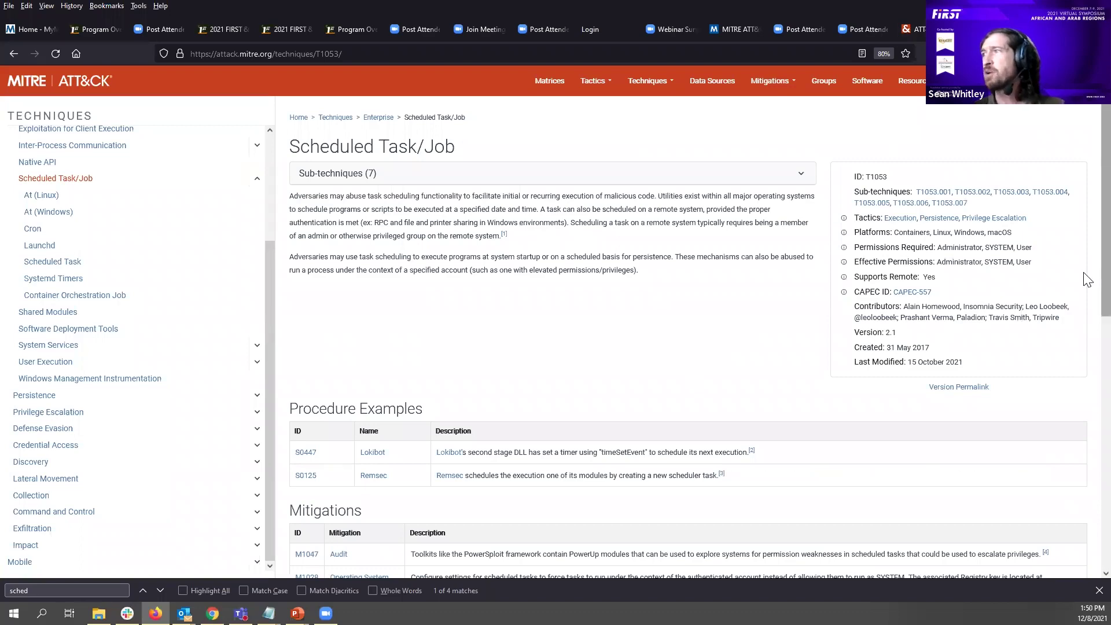
scroll(1086, 277, down, 3)
scroll(1085, 406, down, 6)
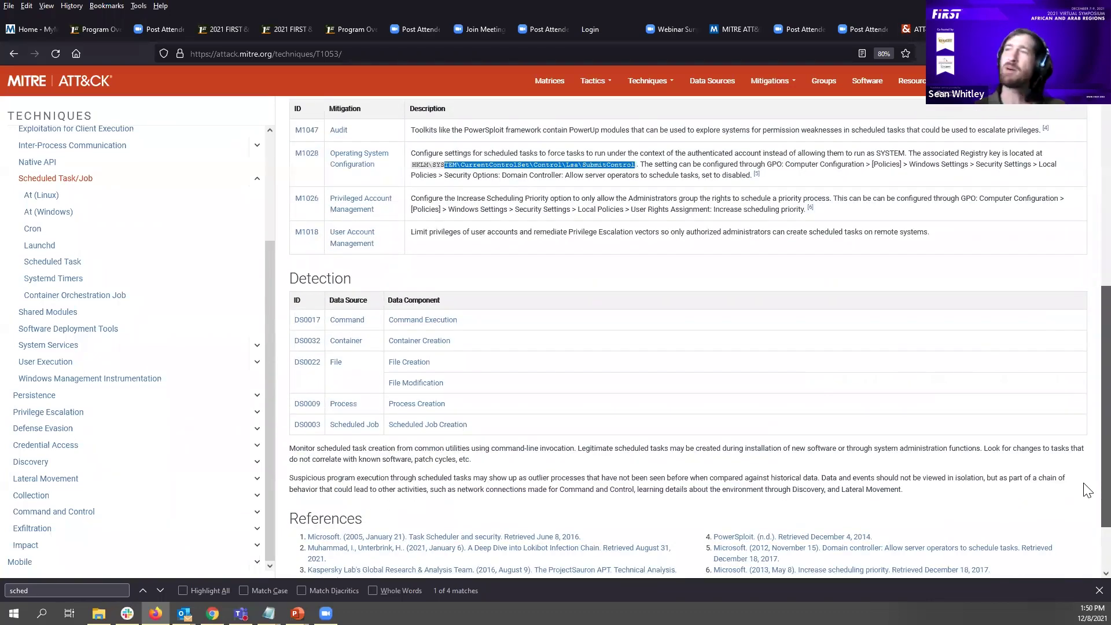
scroll(1085, 493, down, 1)
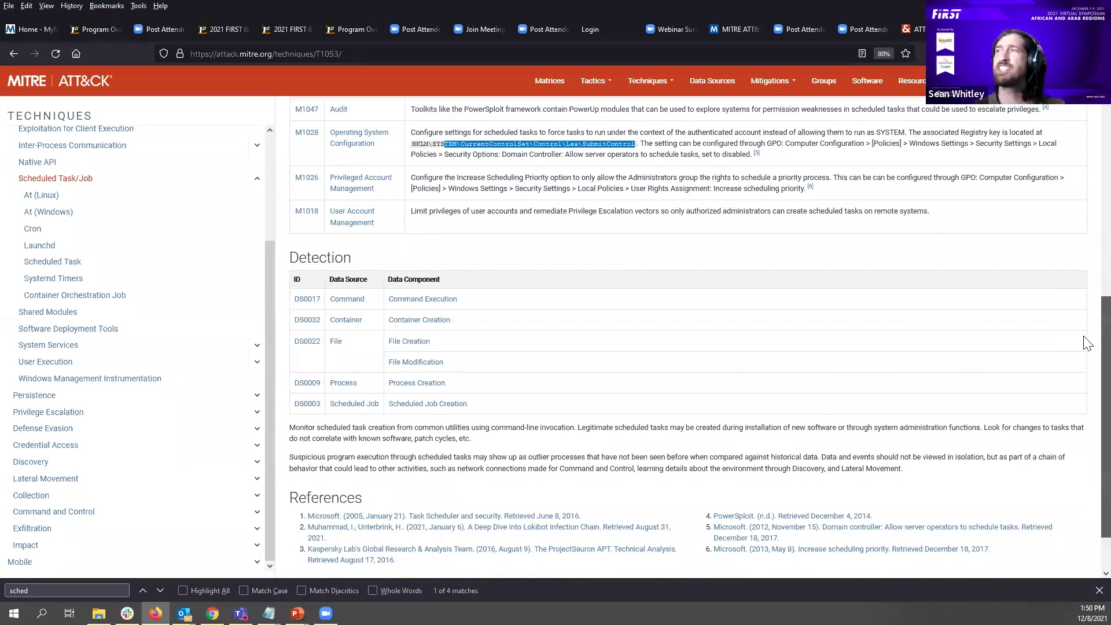
scroll(1085, 343, up, 2)
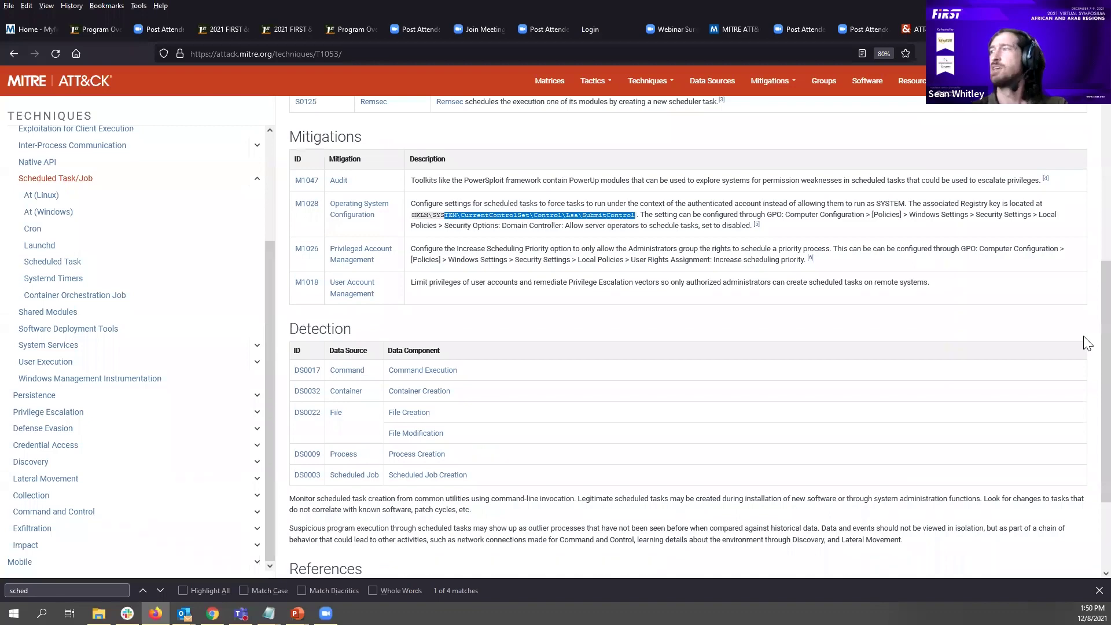
scroll(1085, 343, down, 3)
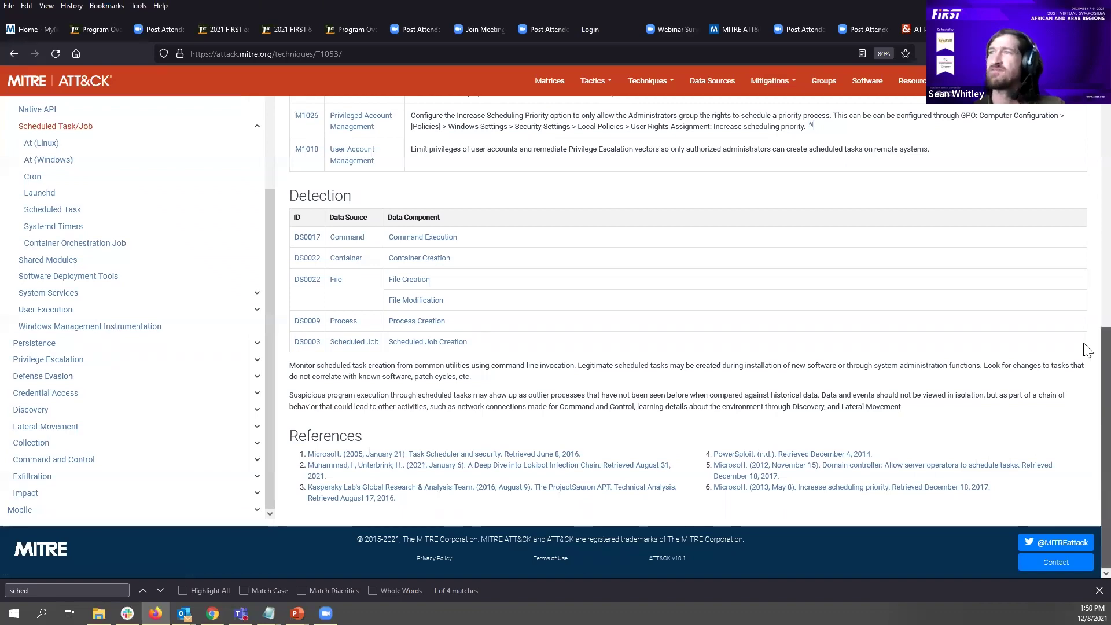
scroll(1087, 347, up, 5)
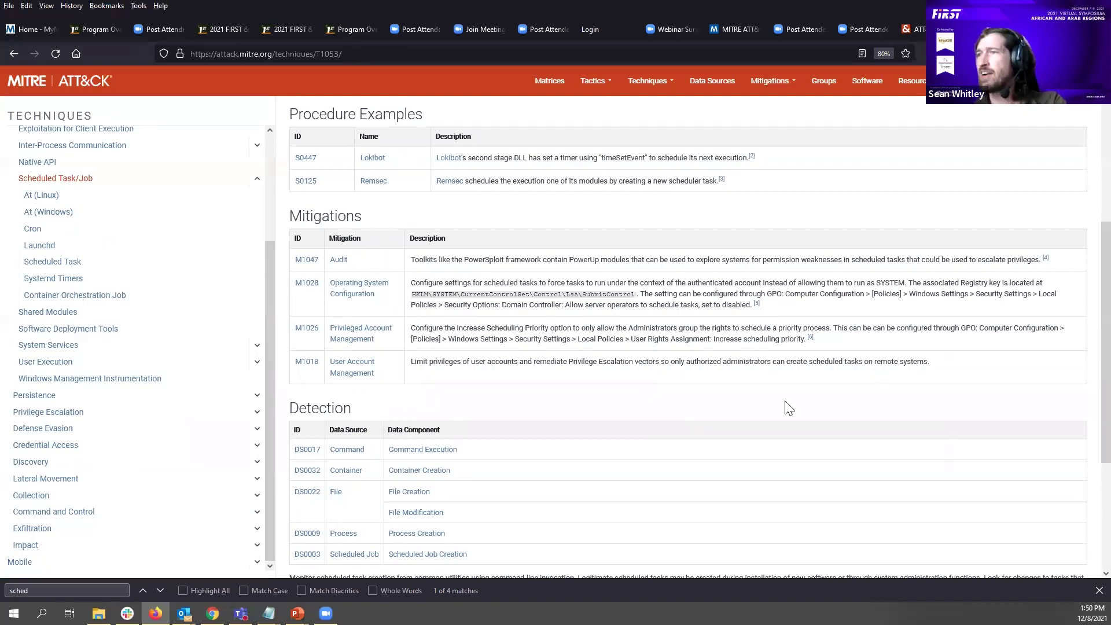
Step: Open the Scheduled Job Creation data component from the Detection table, review its techniques and highlight event ID 4698 in its description
click(407, 557)
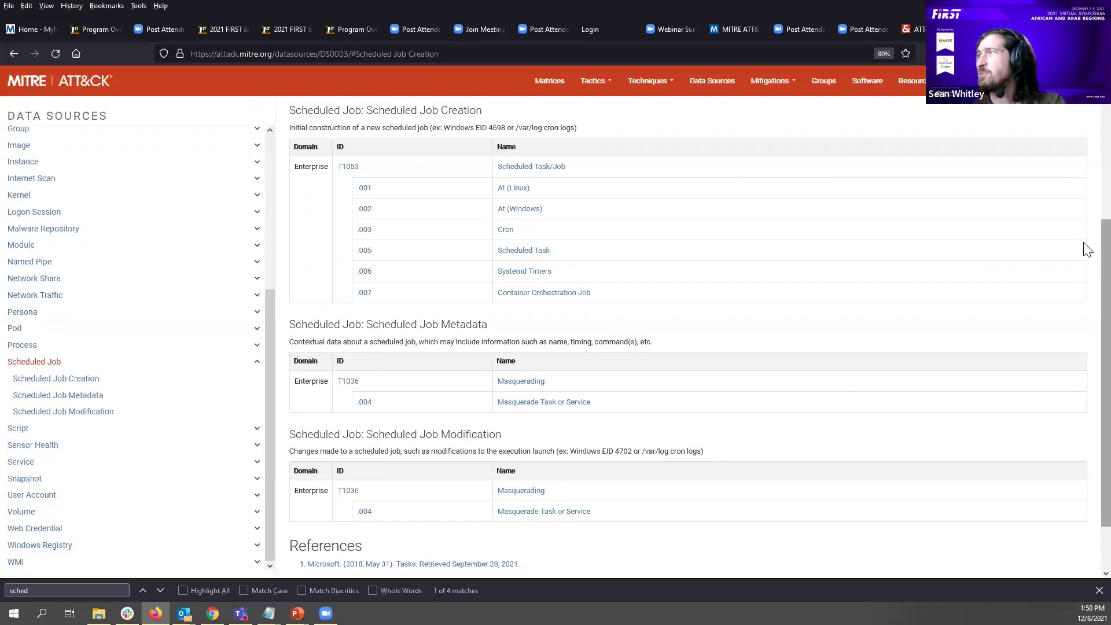
scroll(1083, 219, up, 1)
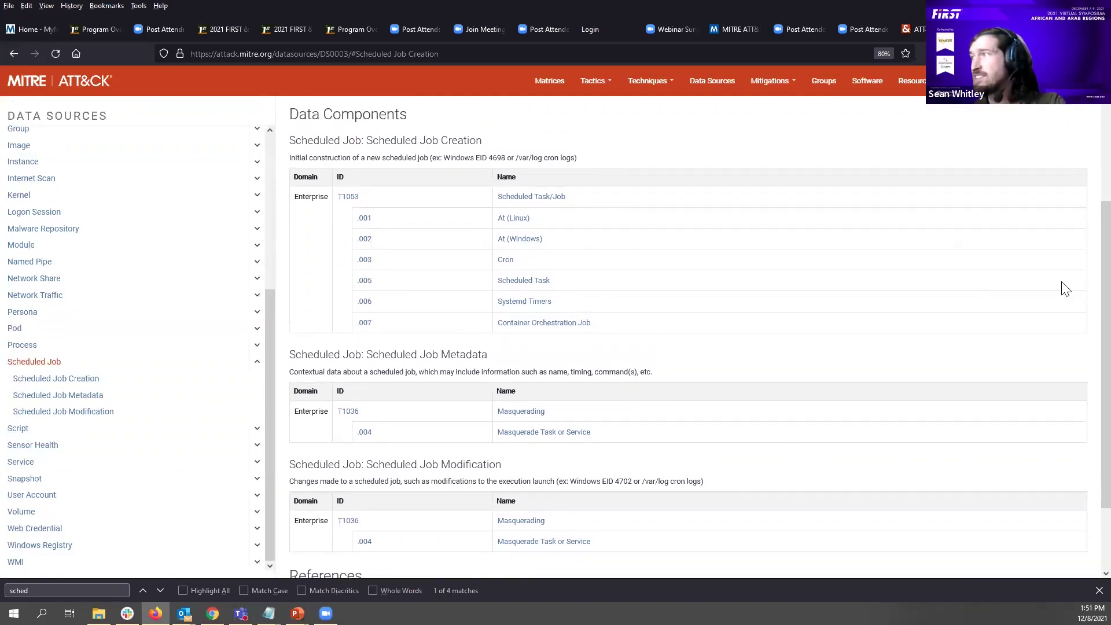
scroll(1088, 287, down, 3)
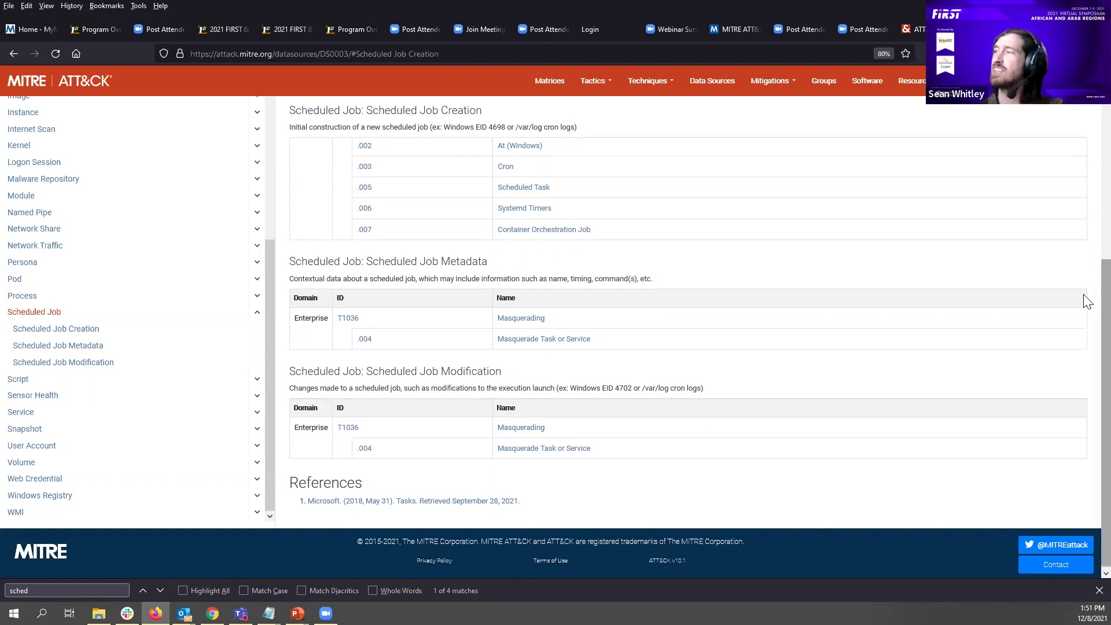
scroll(1086, 289, up, 2)
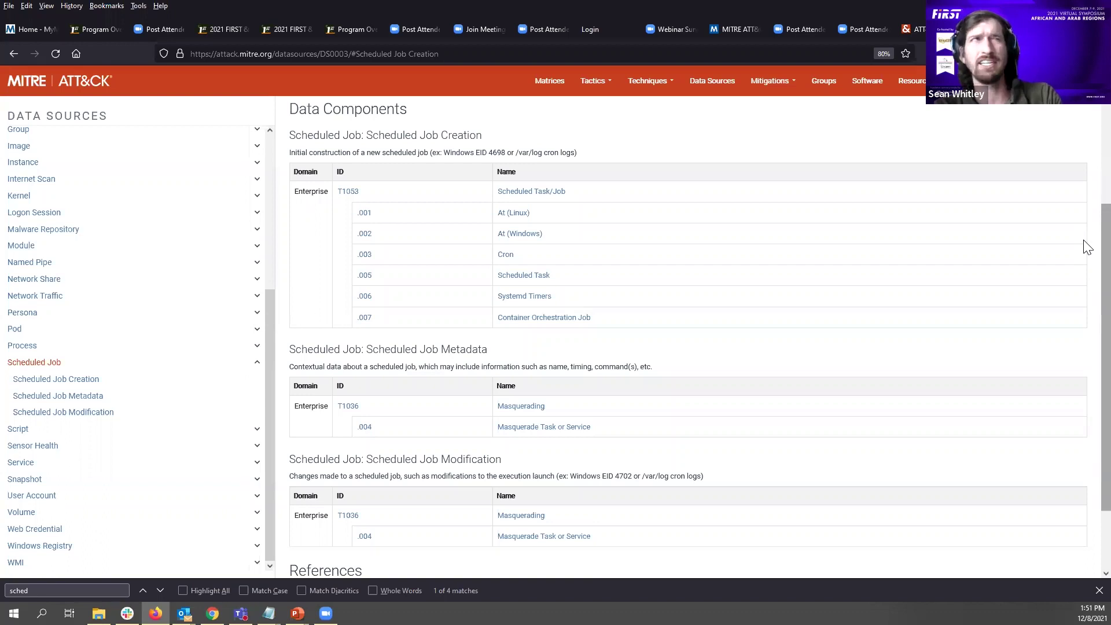
scroll(1084, 242, up, 1)
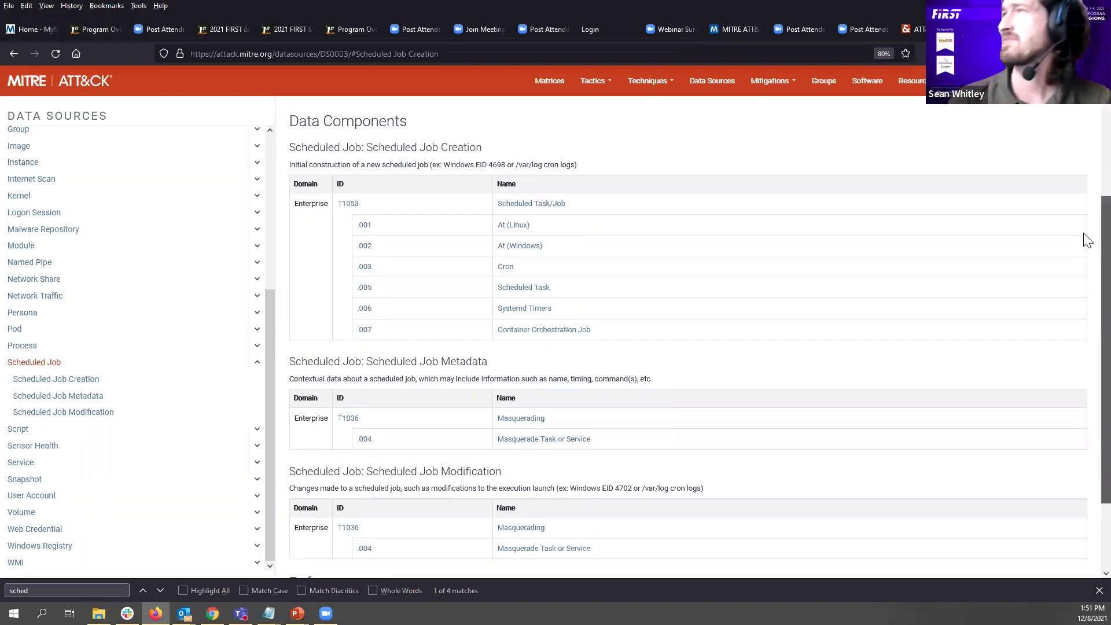
double_click(499, 164)
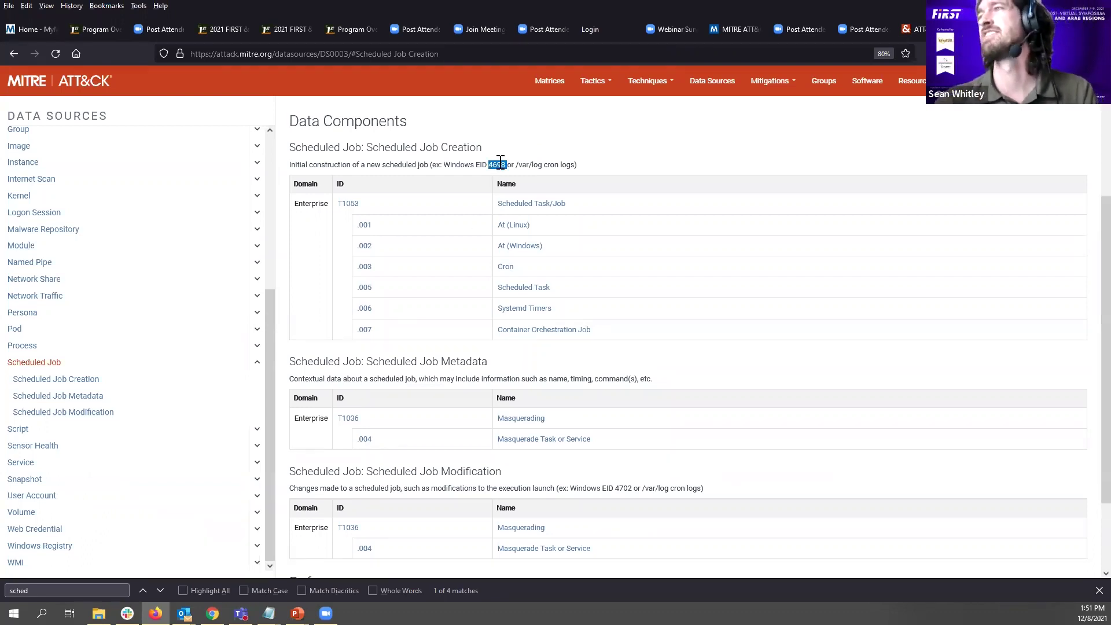
click(628, 163)
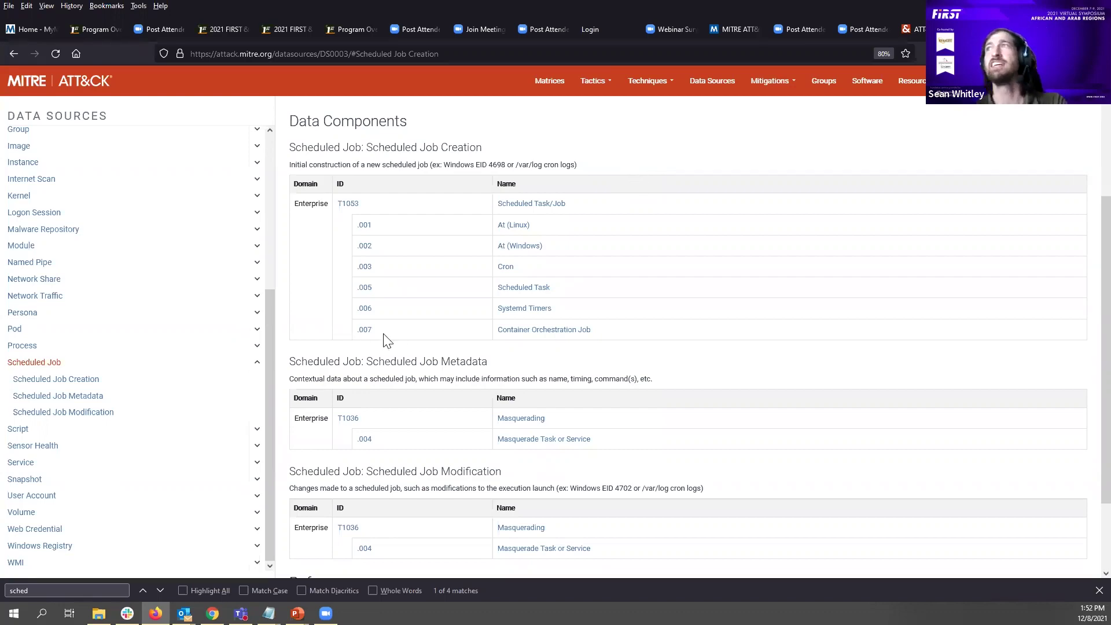
Step: Return to the Scheduled Task/Job technique page and highlight "timeSetEvent" in the Lokibot procedure example
click(14, 55)
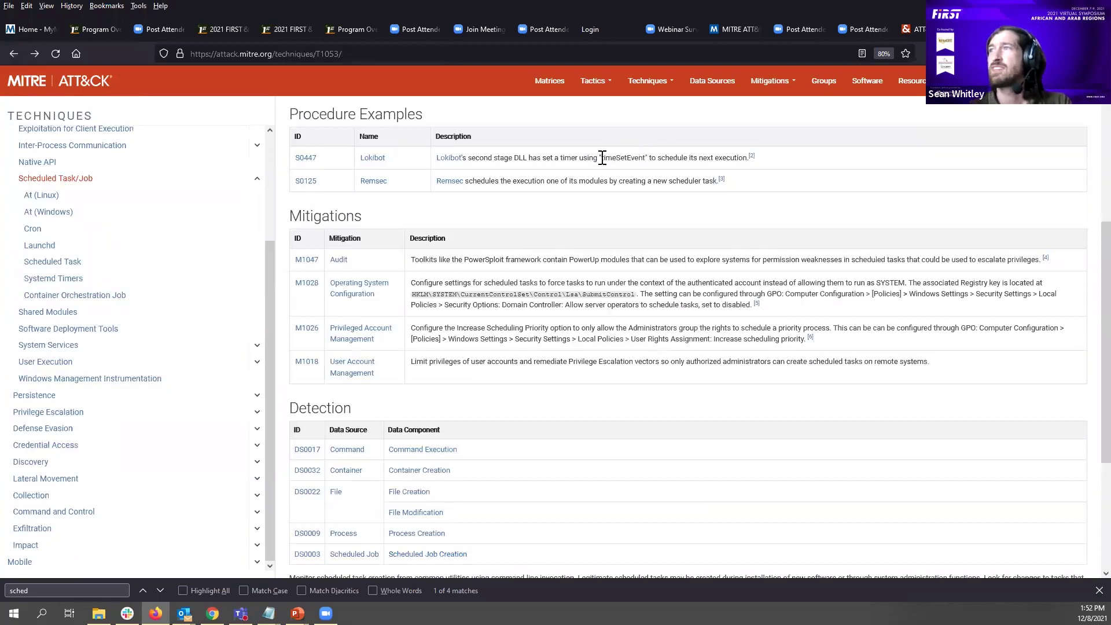
drag(601, 157, 647, 169)
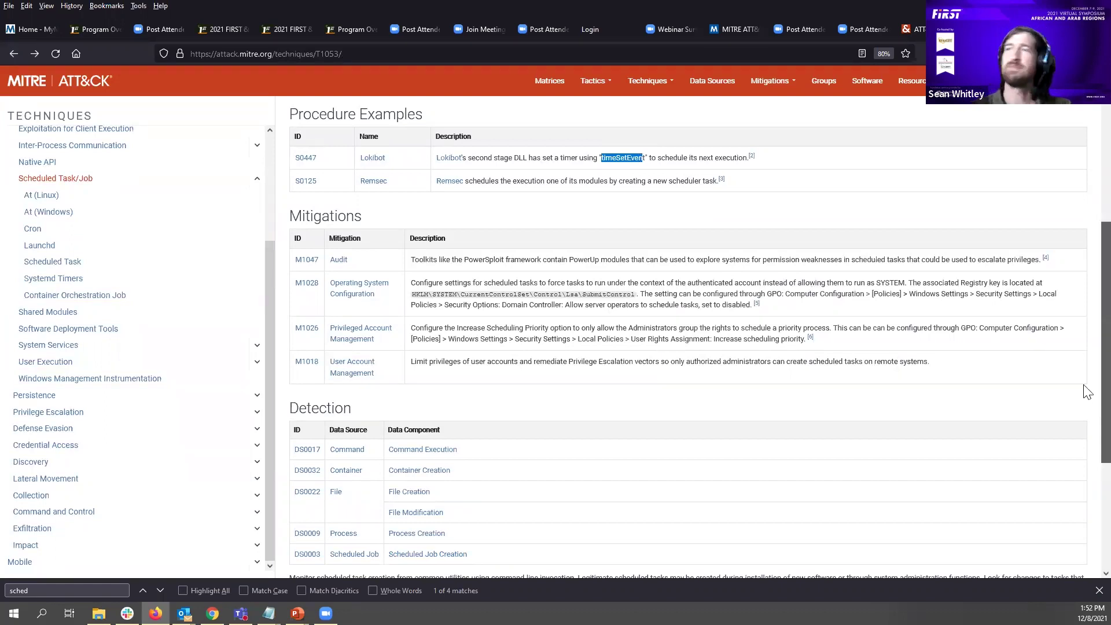
scroll(1087, 382, up, 1)
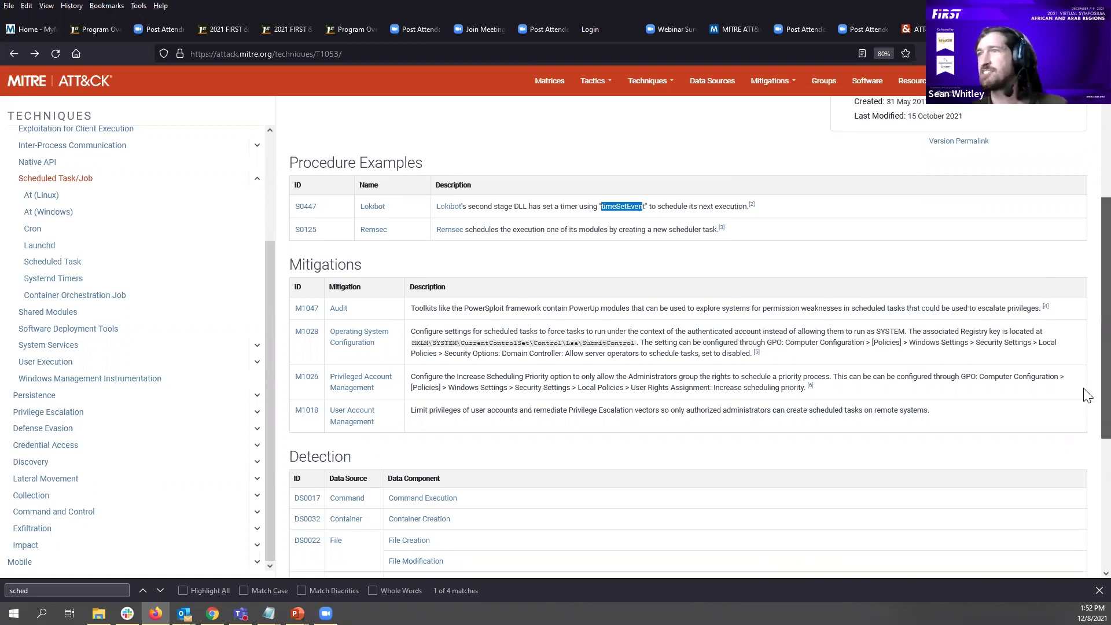
Step: Review the mitigations, detection data components and references on the Scheduled Task/Job technique page
scroll(1084, 388, down, 1)
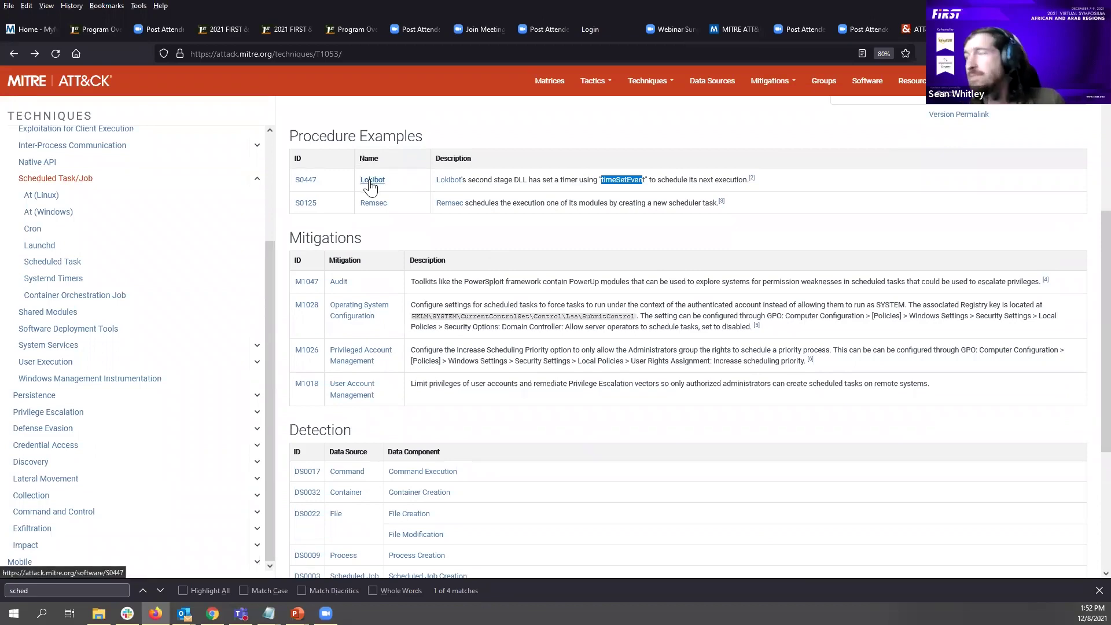
scroll(1083, 387, down, 2)
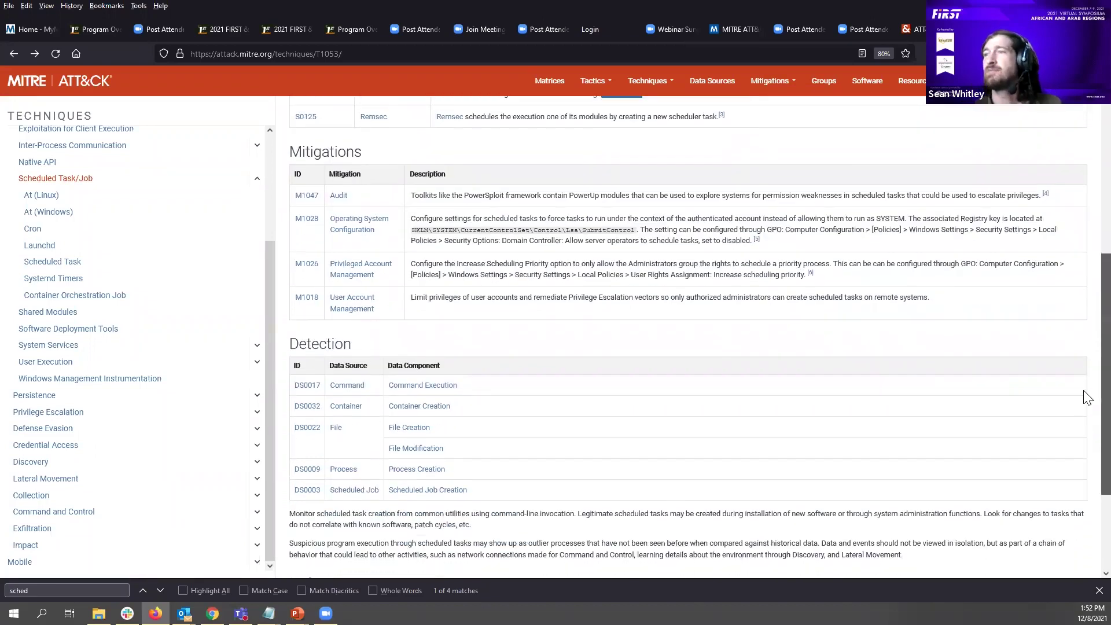
scroll(1087, 399, down, 1)
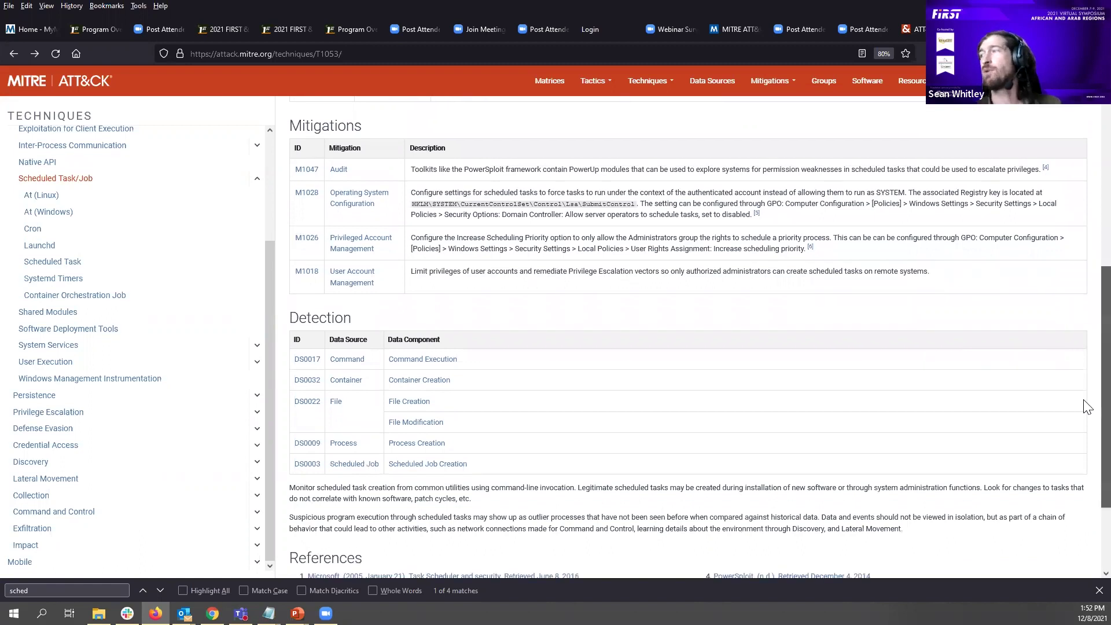
scroll(1086, 413, down, 1)
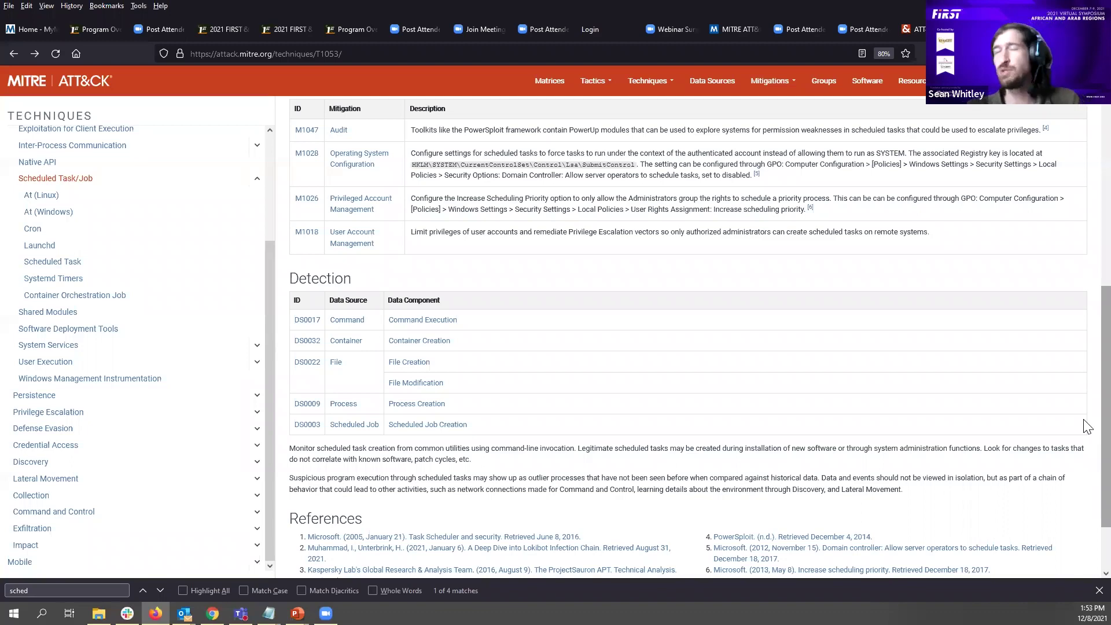
scroll(1085, 431, down, 1)
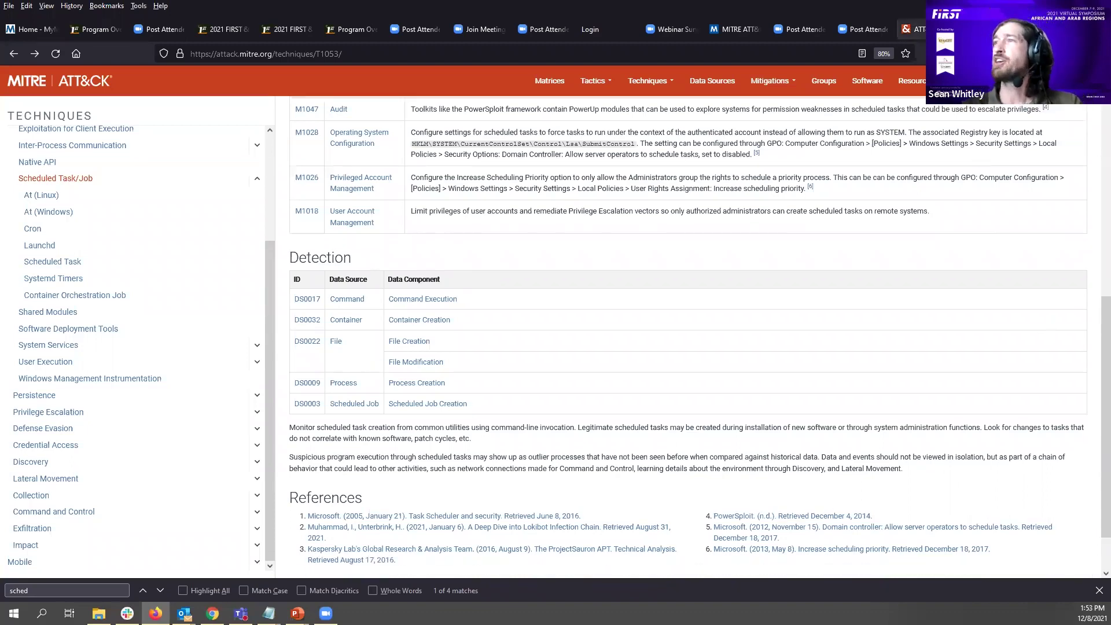
Step: Switch to the ATT&CK Navigator and create a new empty Enterprise layer
click(913, 29)
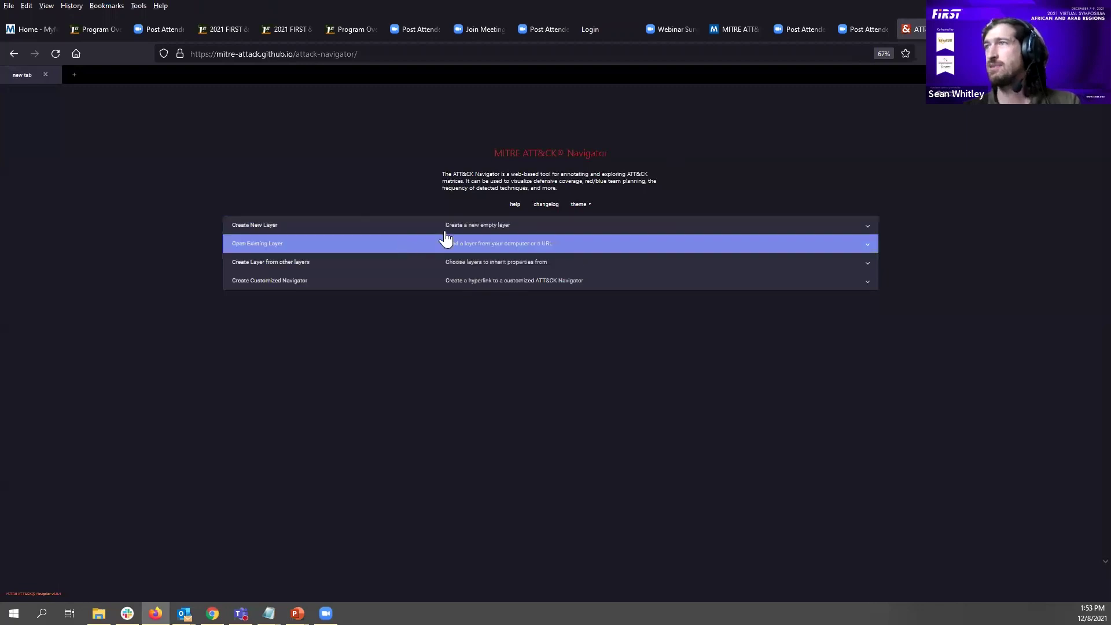
click(559, 227)
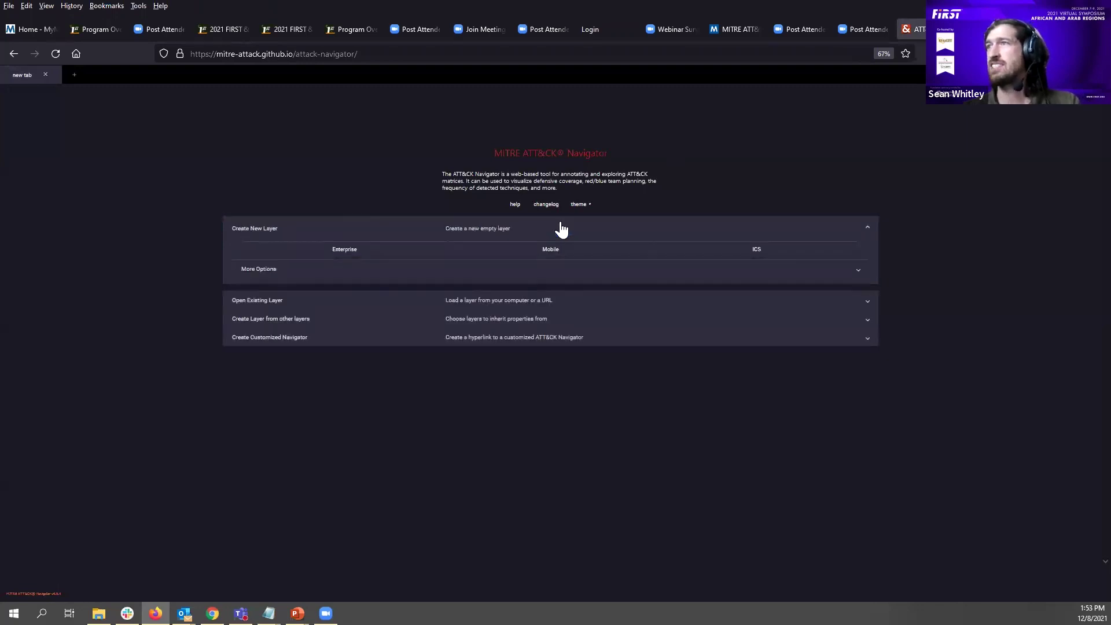
click(356, 250)
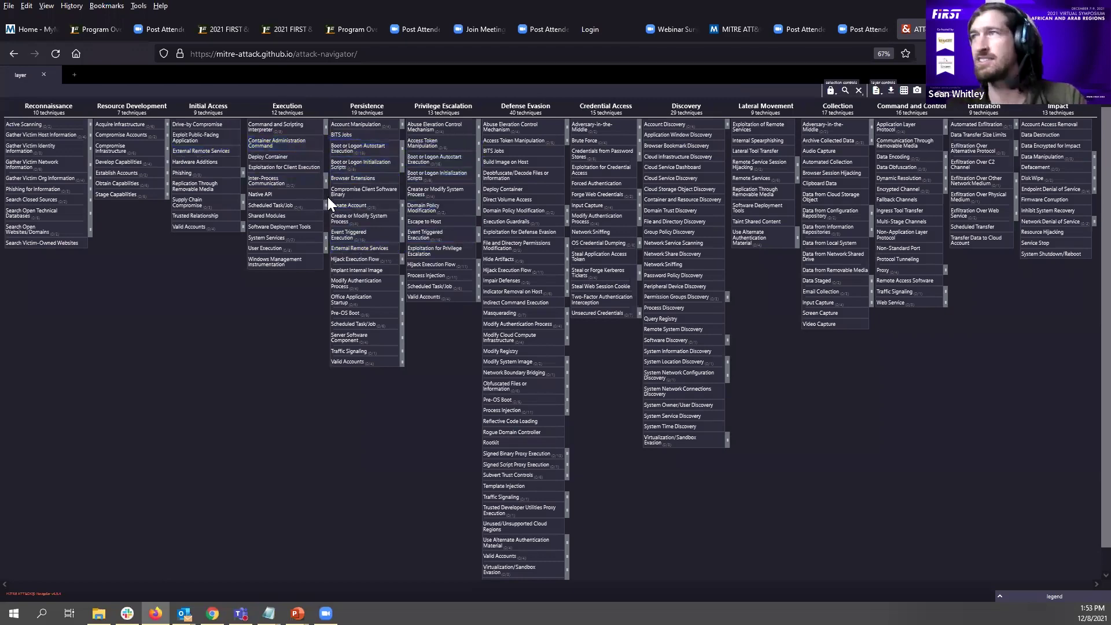
Step: Find the Scheduled Task/Job technique in the matrix with "sched", select it and try out a green background colour
key(ctrl+f)
text(sched)
key(Return)
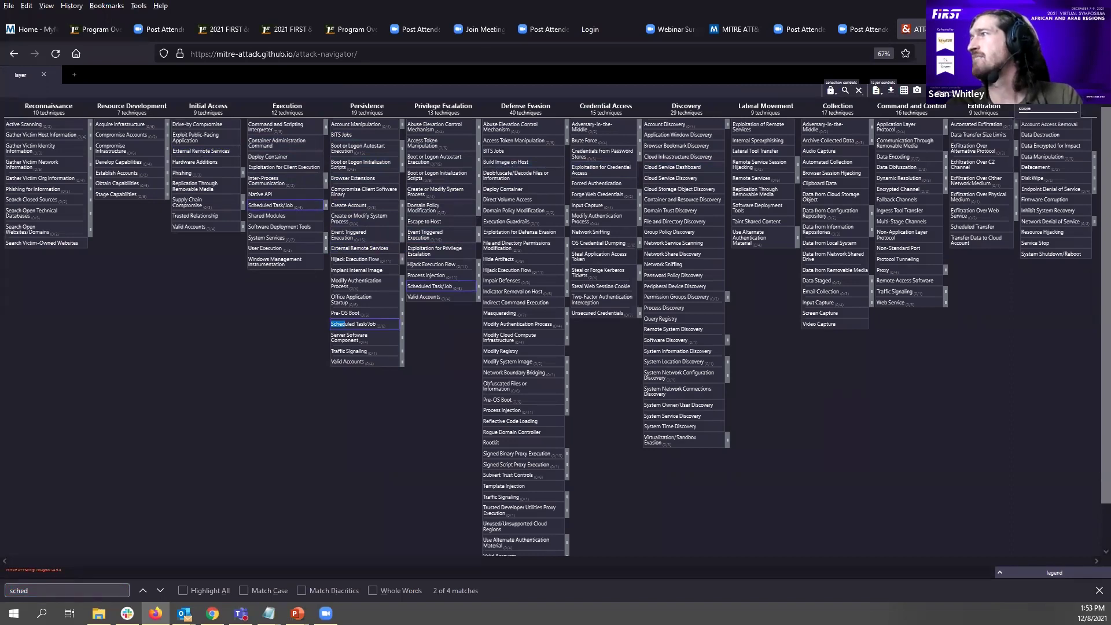
click(1060, 152)
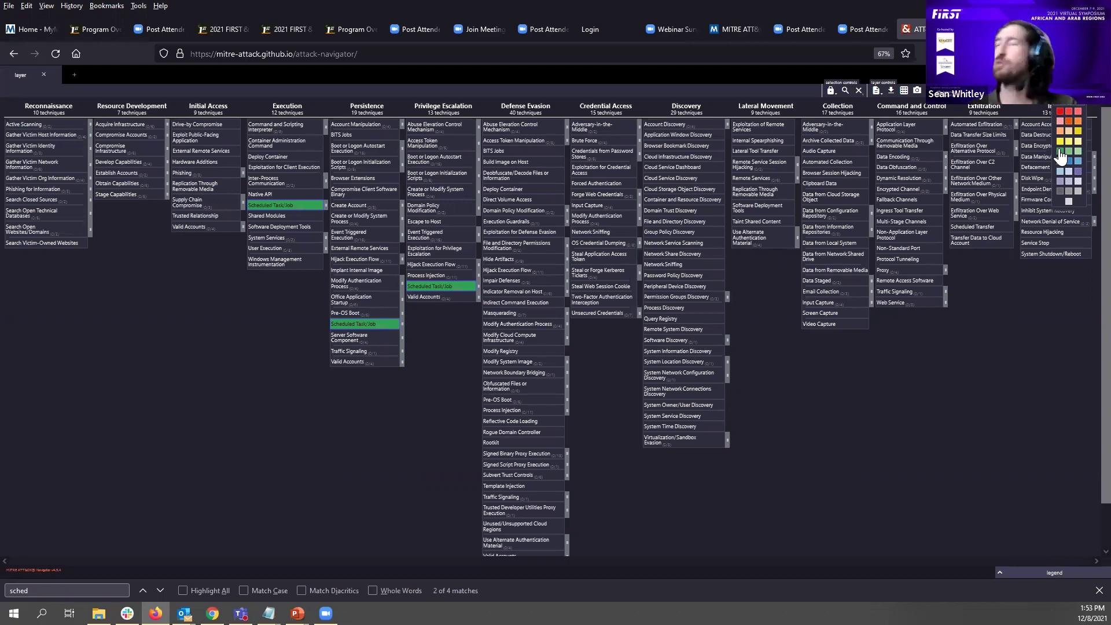
click(1067, 113)
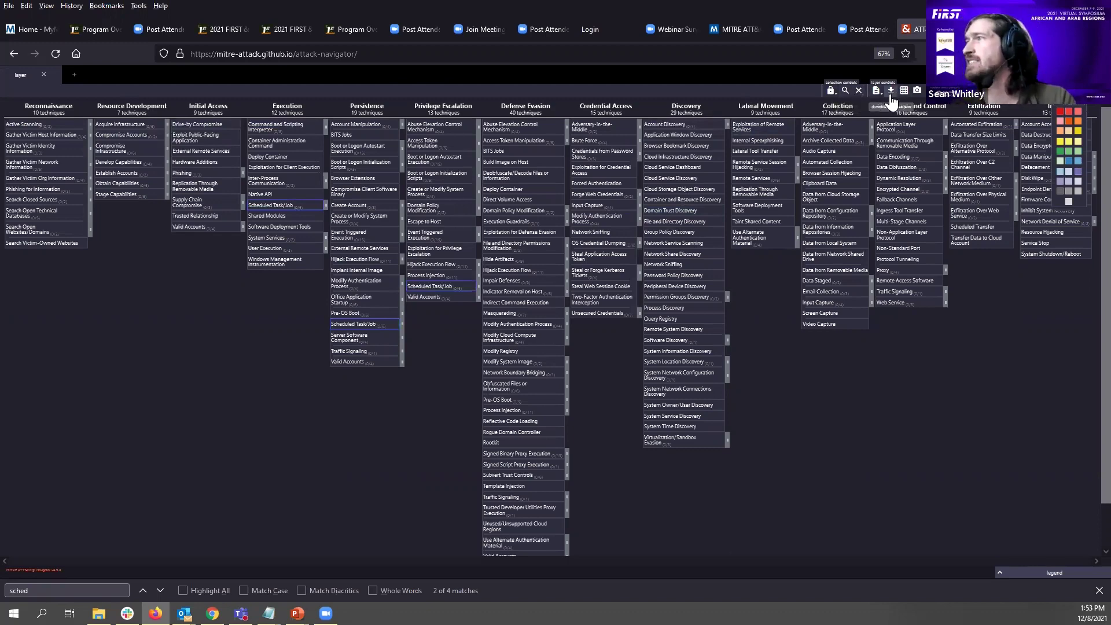
Step: Add the techniques of threat group APT28 to the selection and give the selected techniques a score of 1
click(844, 93)
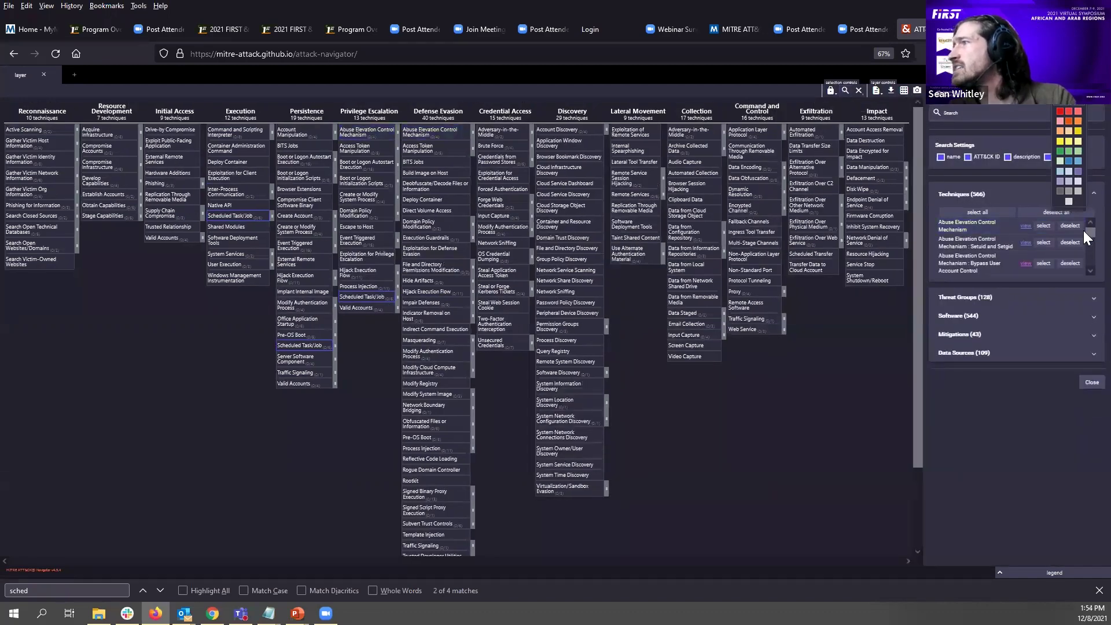
click(1052, 302)
scroll(1083, 375, down, 3)
scroll(1083, 375, down, 1)
click(1044, 357)
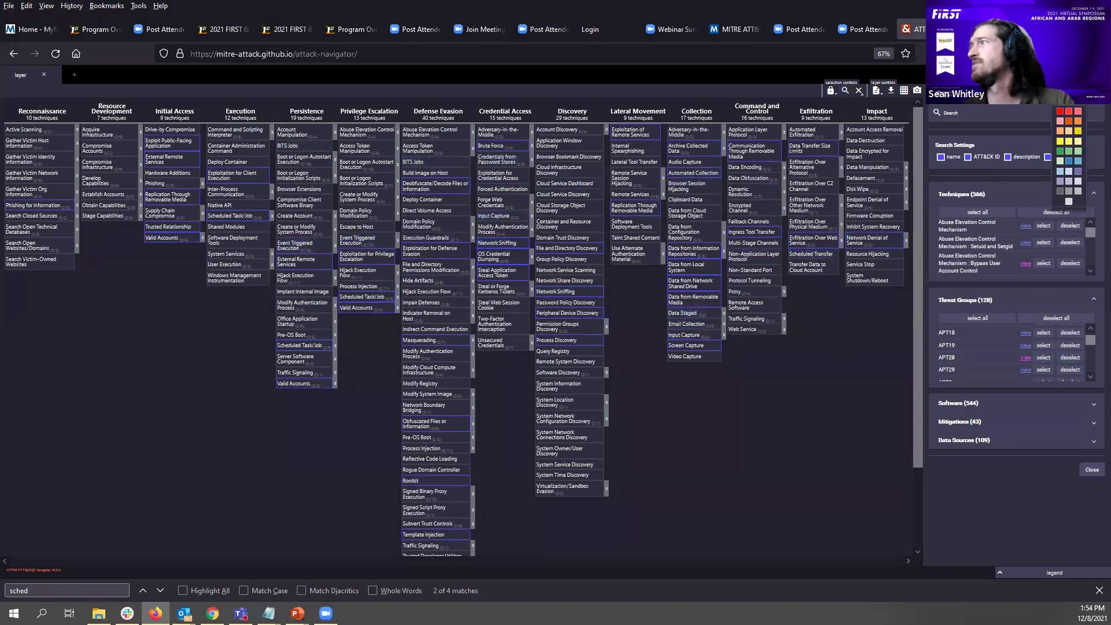
click(1043, 116)
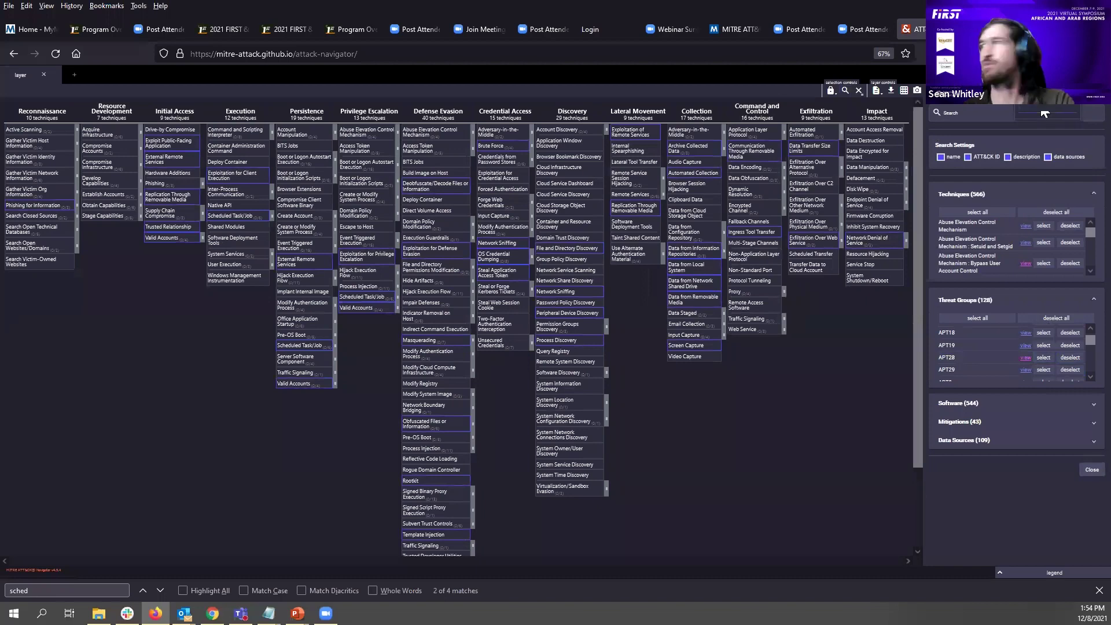
text(1)
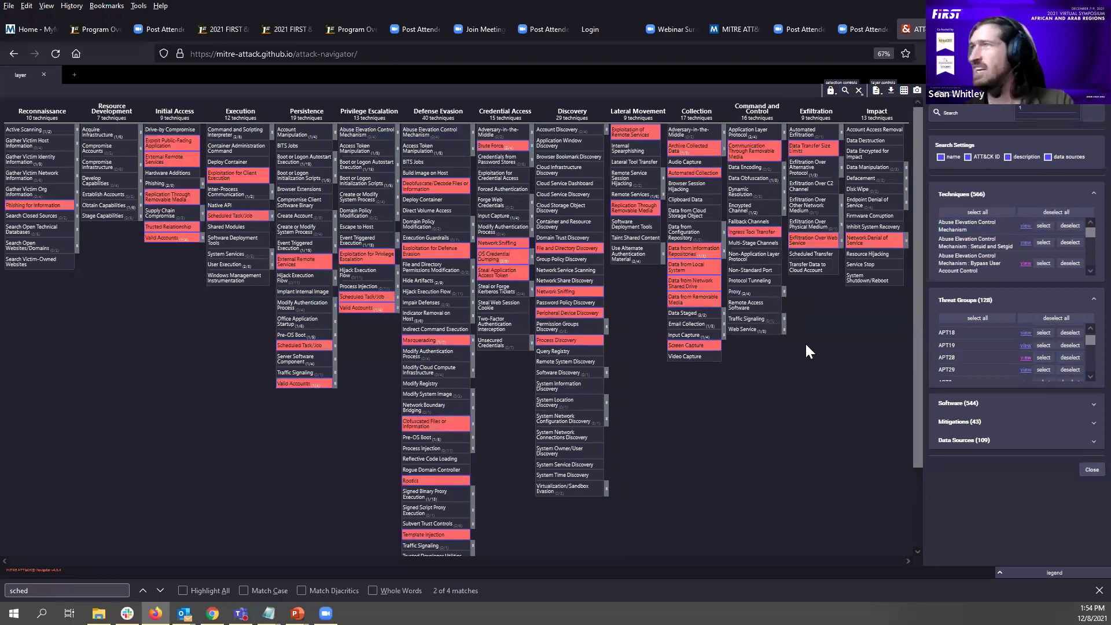
Step: Rename the scored layer as APT28
click(14, 74)
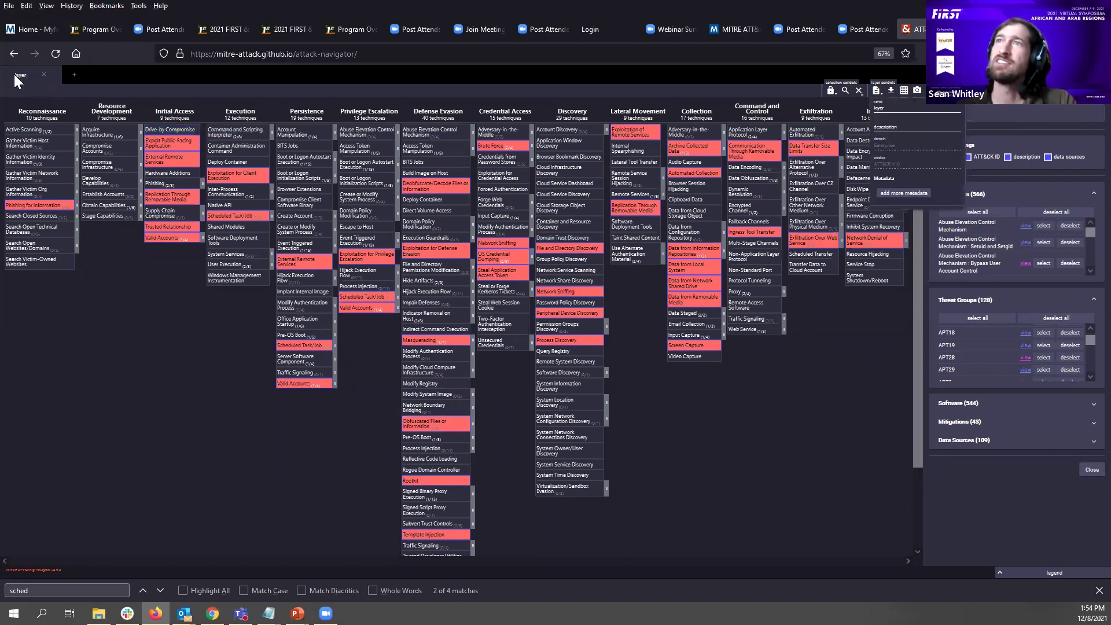
click(890, 109)
key(BackSpace)
key(BackSpace)
key(BackSpace)
key(BackSpace)
key(BackSpace)
text(APT28)
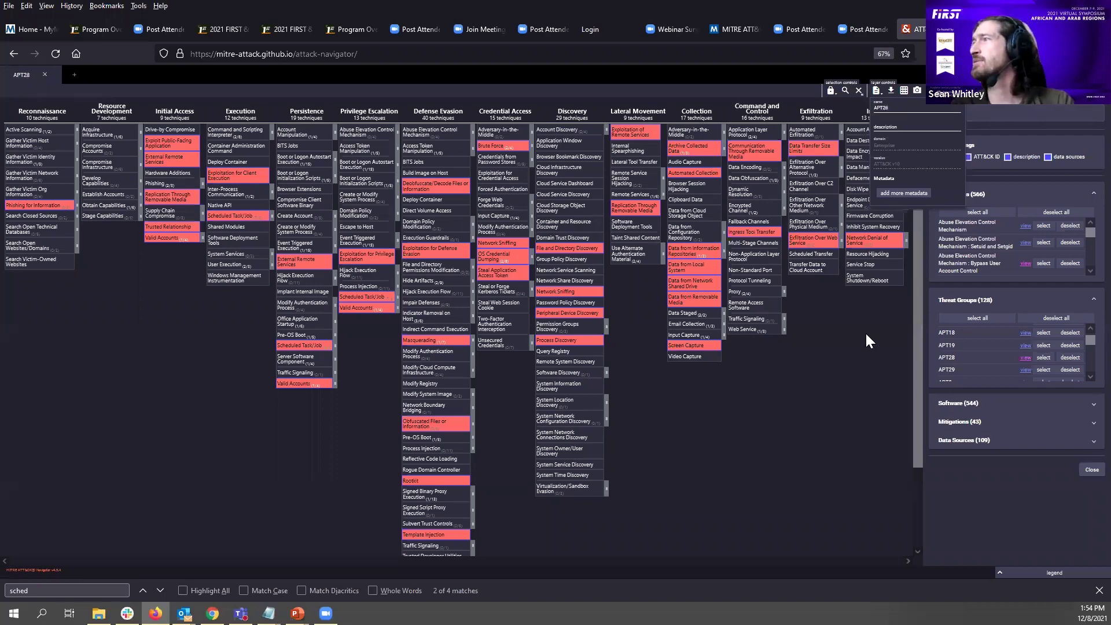
Step: Create a second empty Enterprise layer alongside the APT28 layer
click(73, 77)
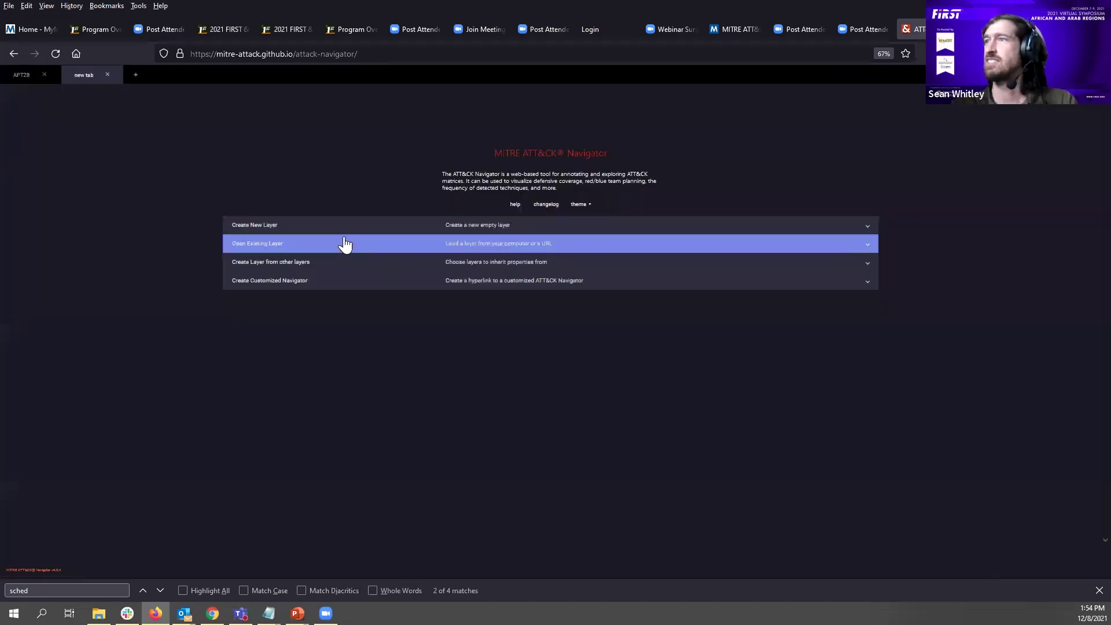
click(374, 232)
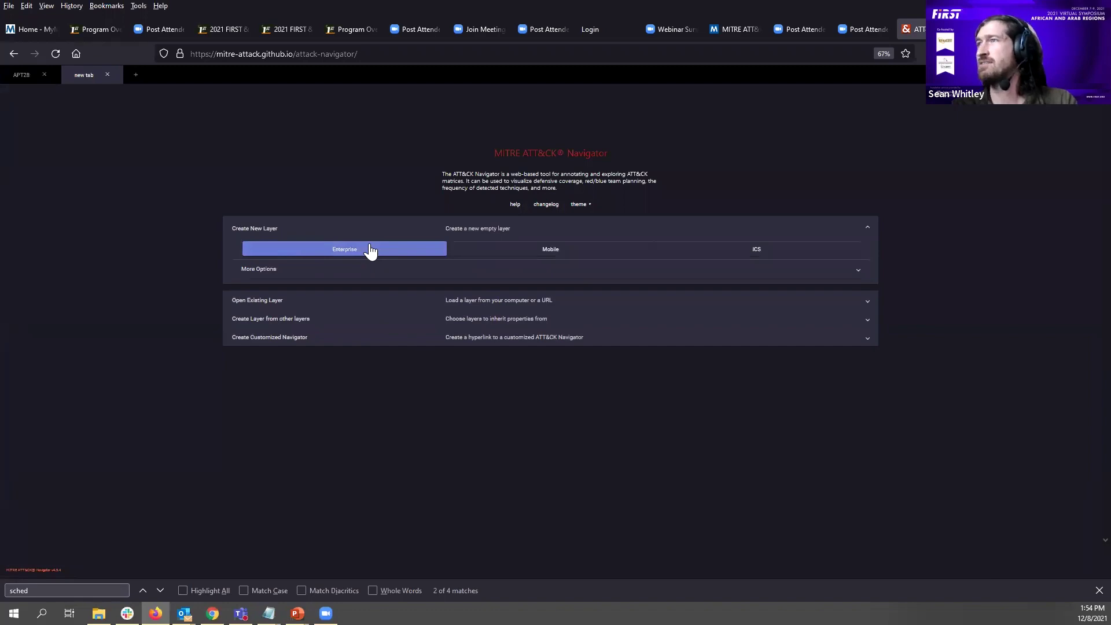
click(370, 250)
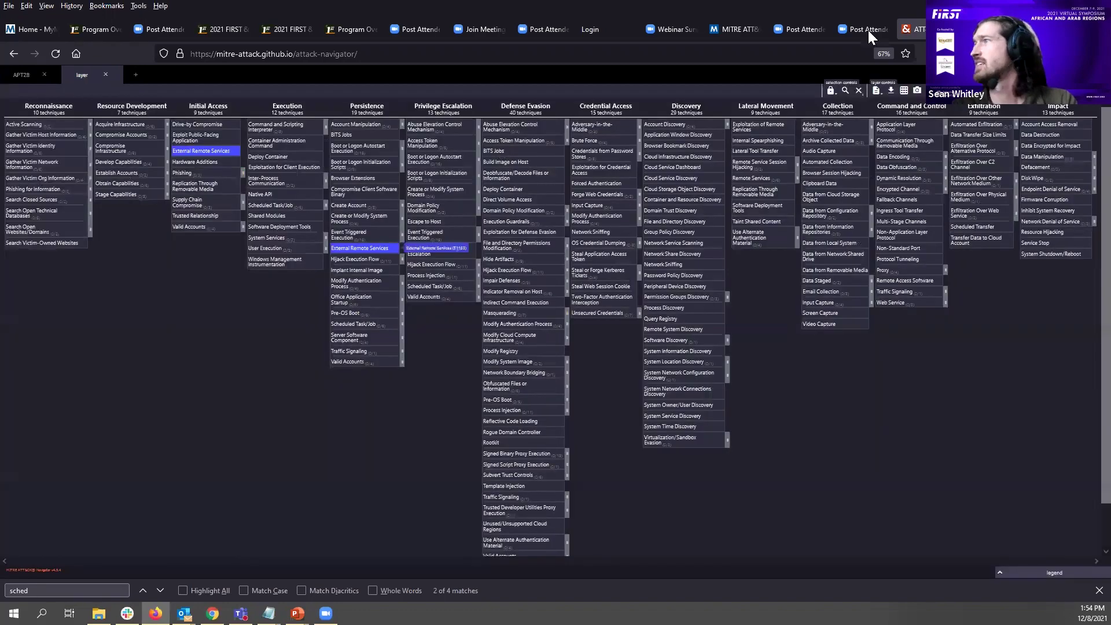
Step: Select the techniques of threat group APT3 in the new layer and give them a score of 2
click(845, 91)
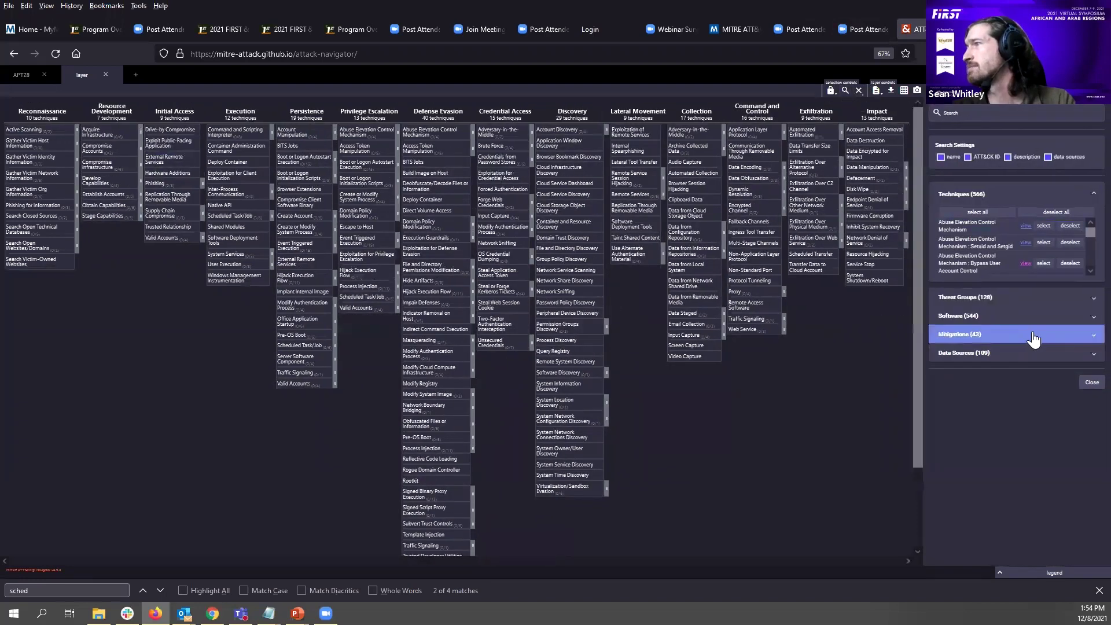
click(1039, 311)
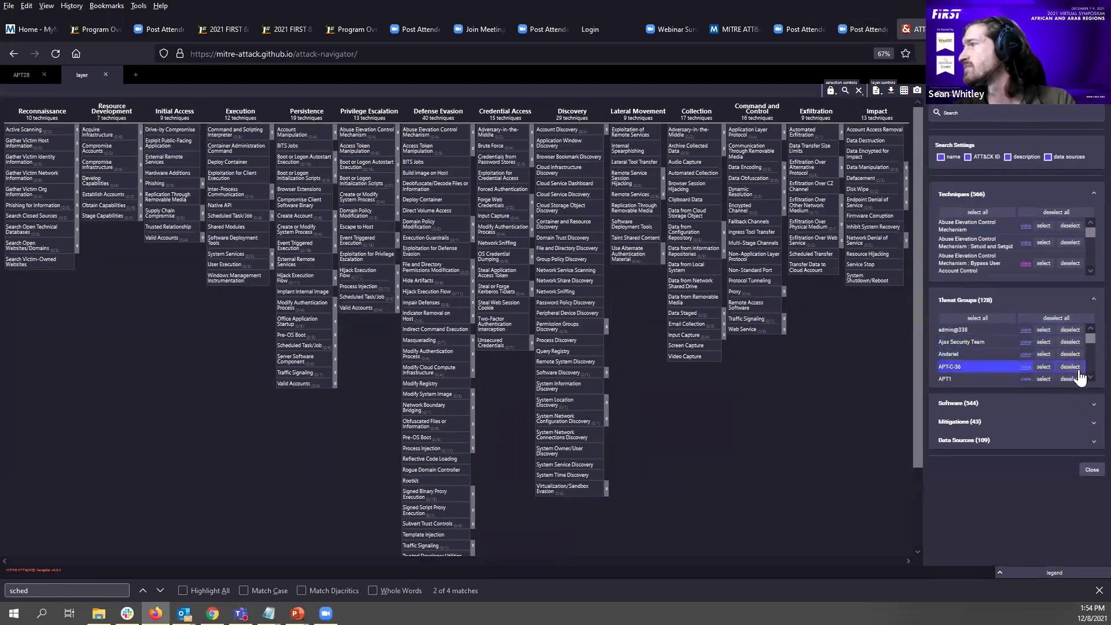
scroll(1084, 383, down, 1)
scroll(1085, 384, down, 5)
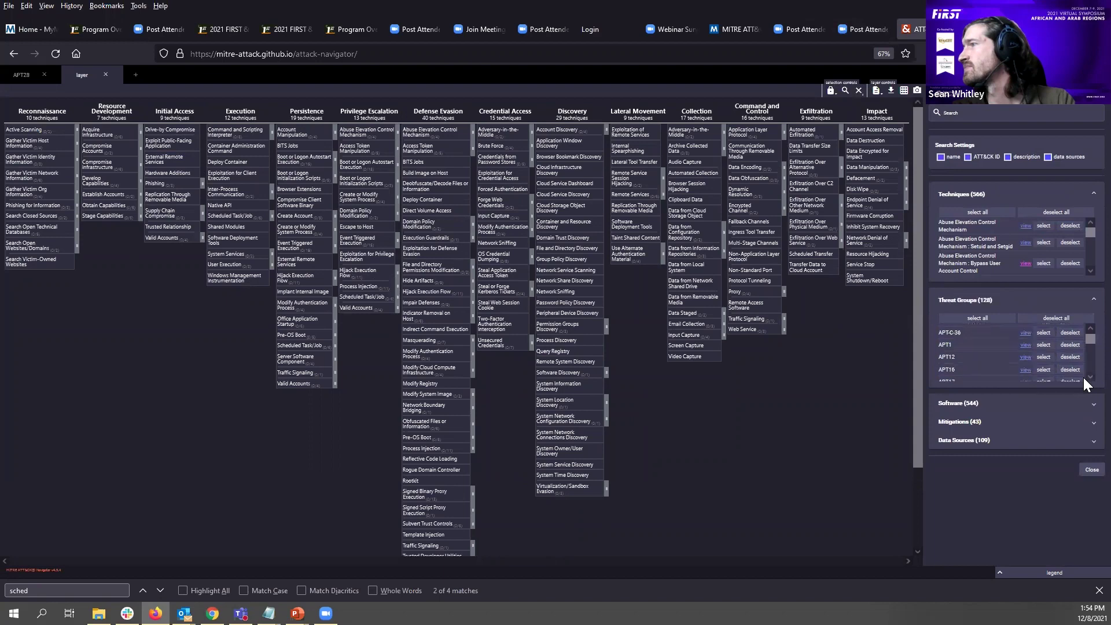
scroll(1085, 384, down, 2)
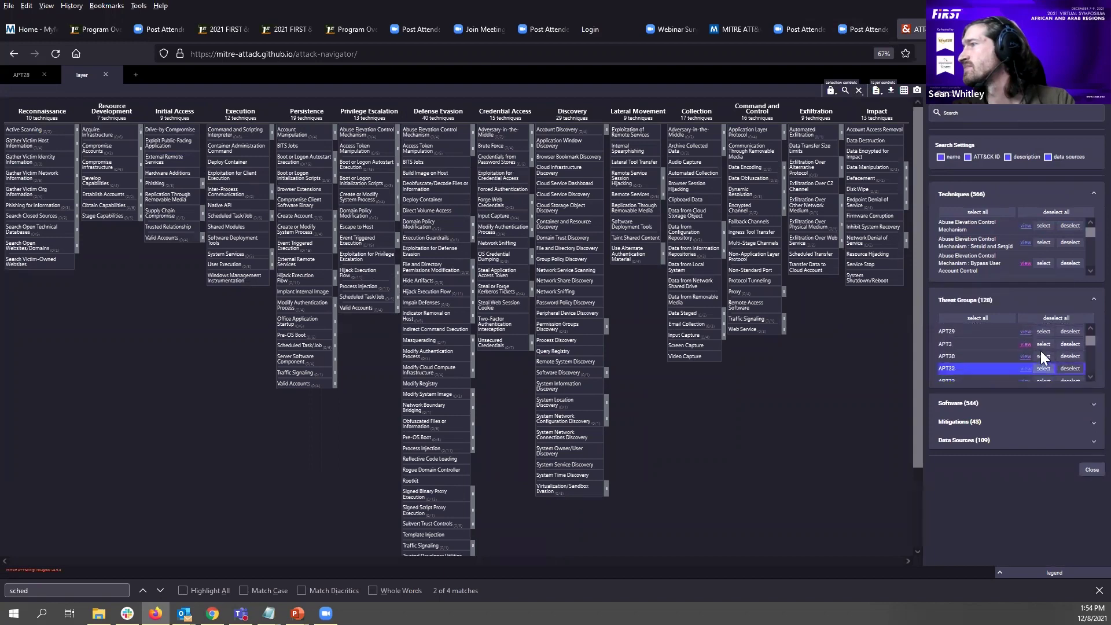
click(1043, 344)
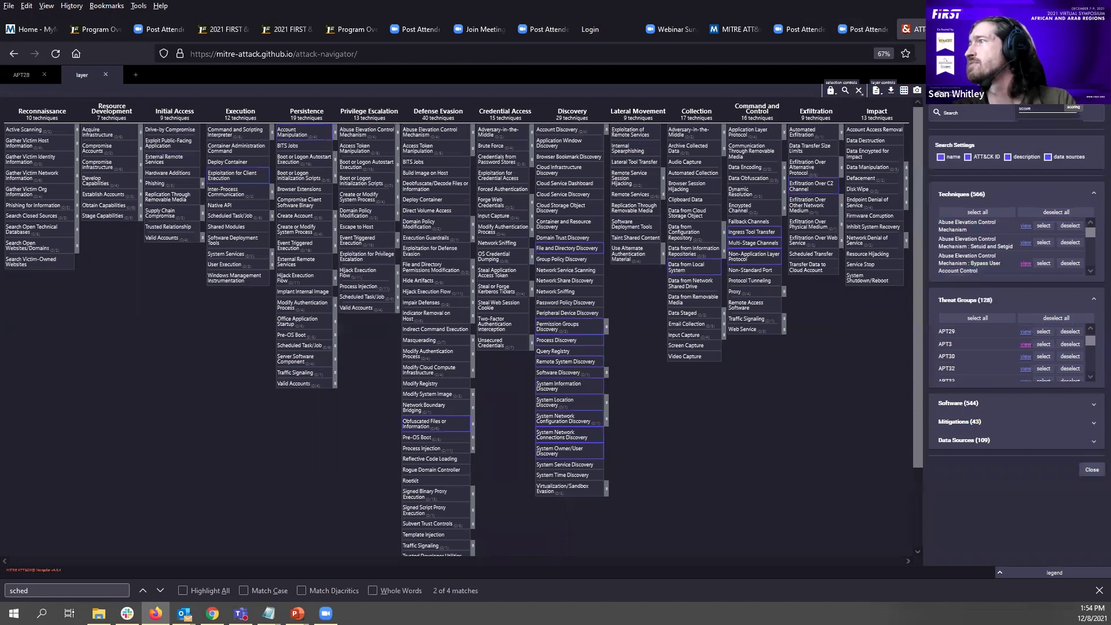
text(2)
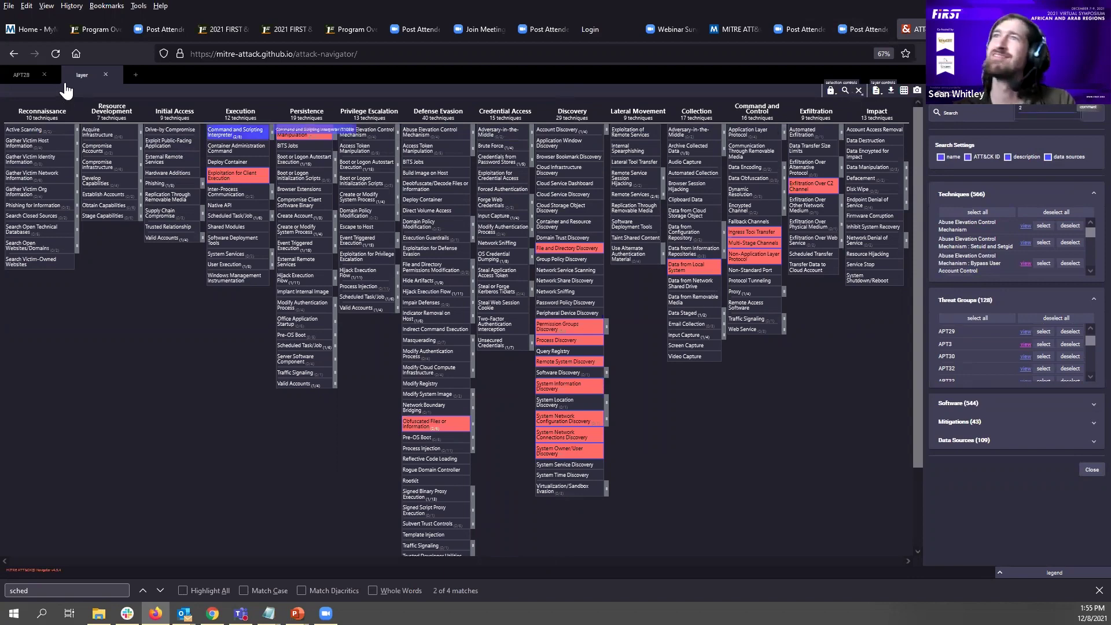
Step: Rename the second layer as APT3
click(876, 91)
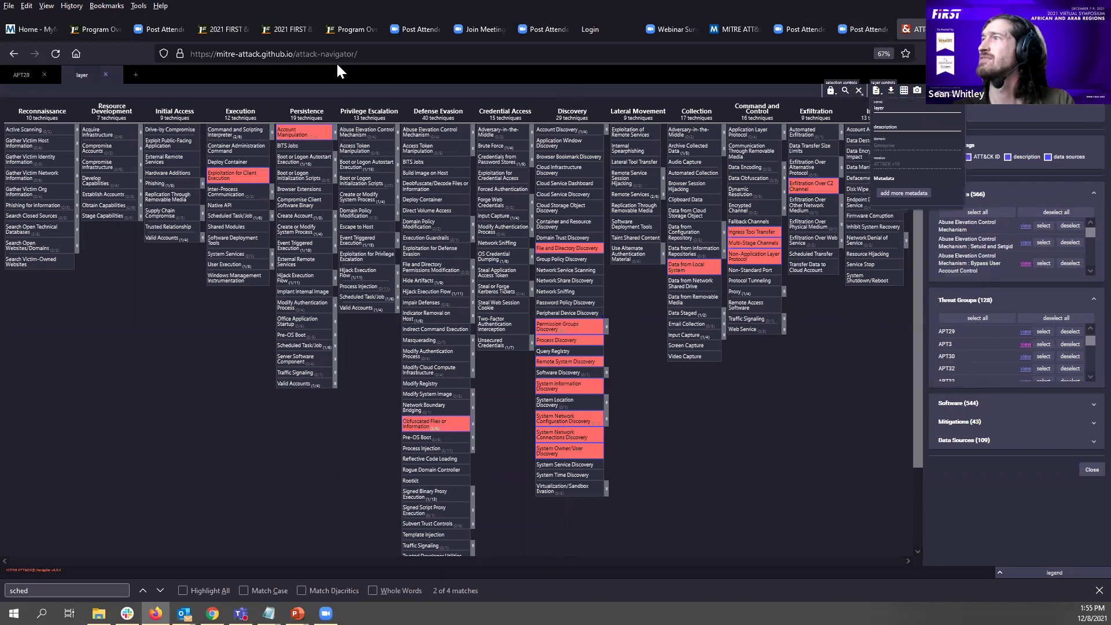
key(Tab)
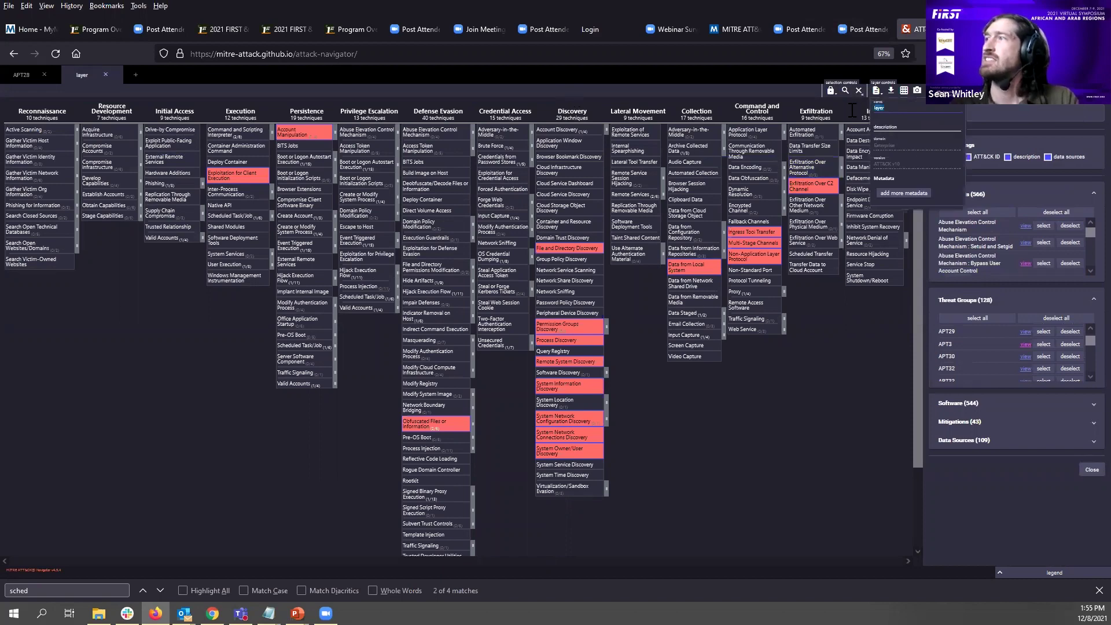
text(APT3)
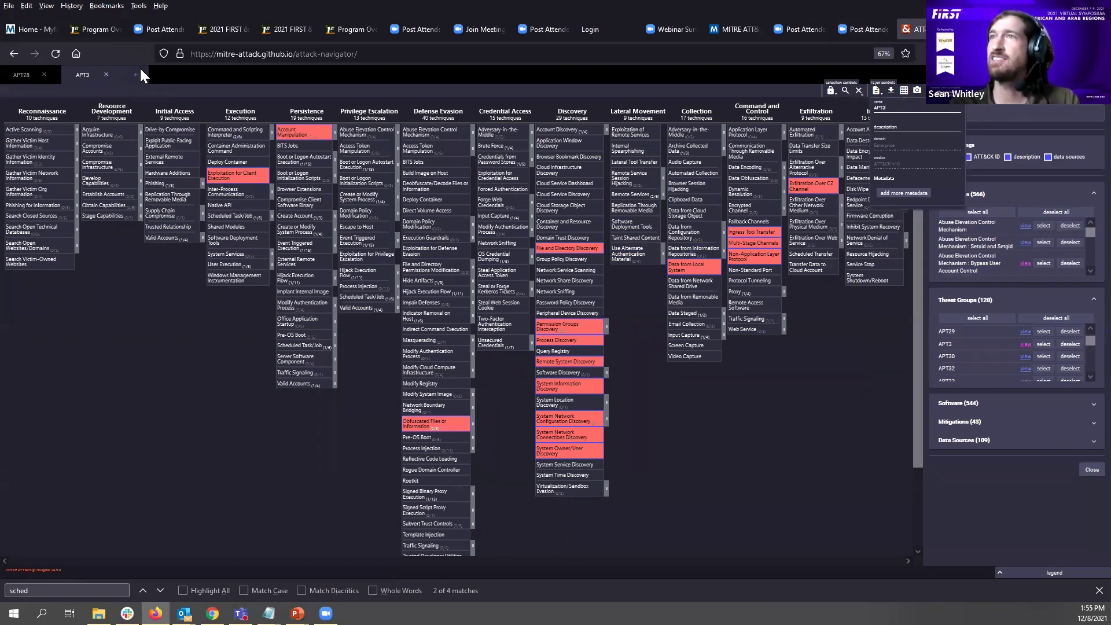
Step: Create a layer from the APT28 and APT3 layers using domain Enterprise ATT&CK v10 and score expression a + b
click(141, 69)
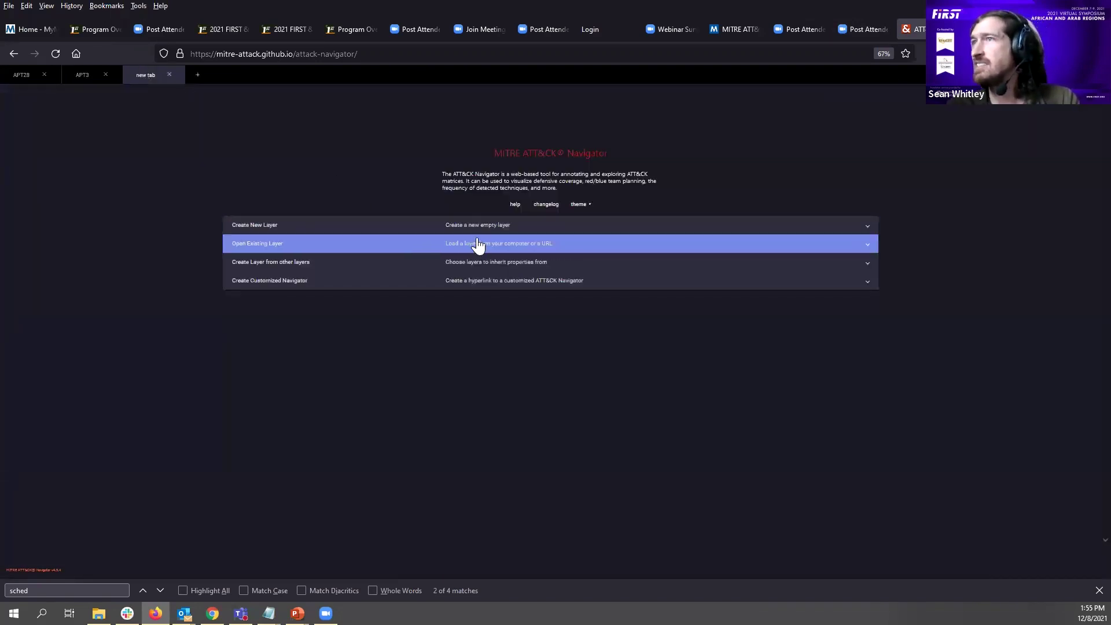
click(494, 256)
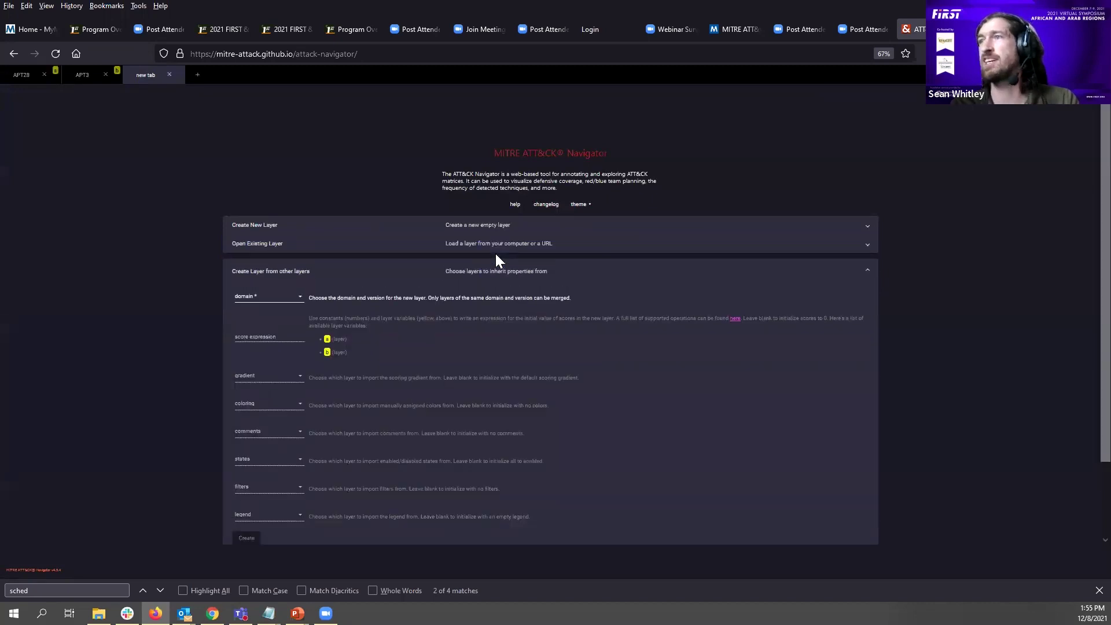
click(271, 297)
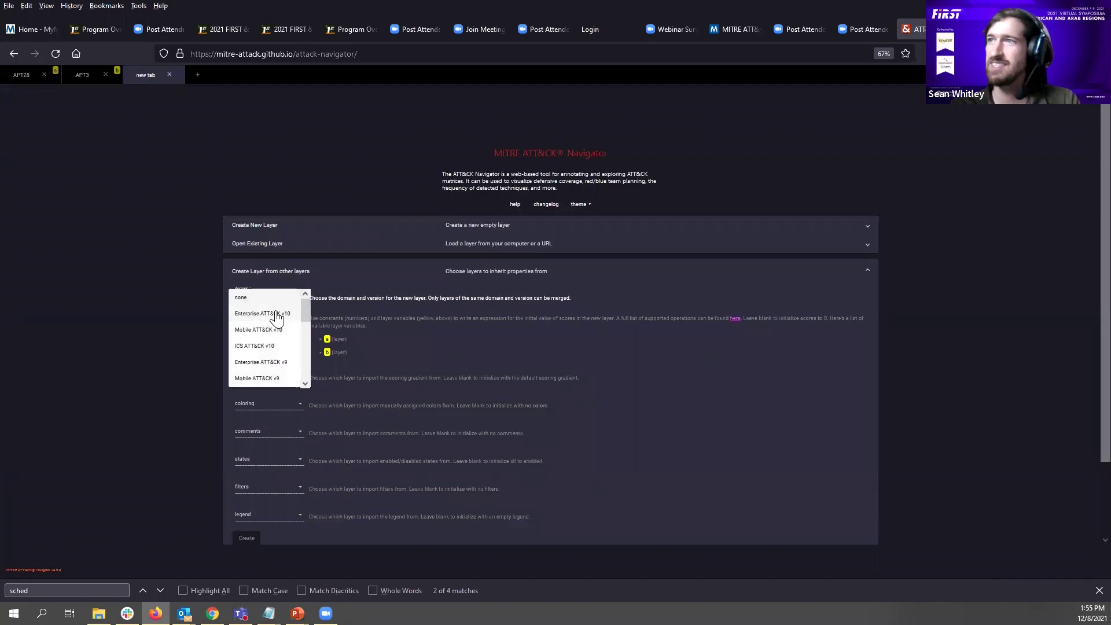
click(277, 316)
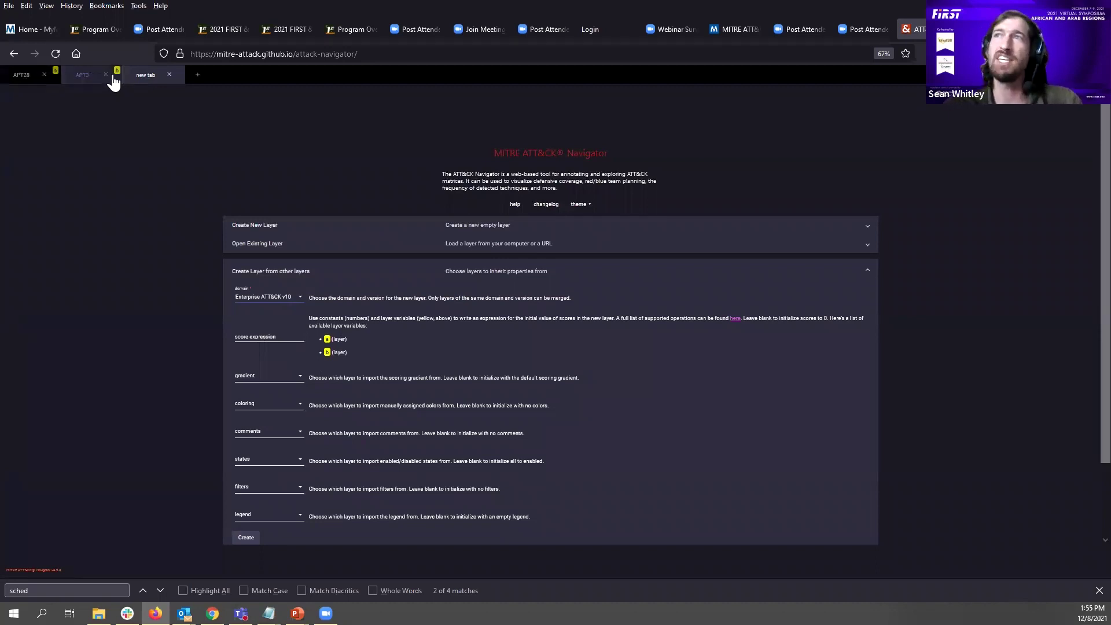
click(259, 336)
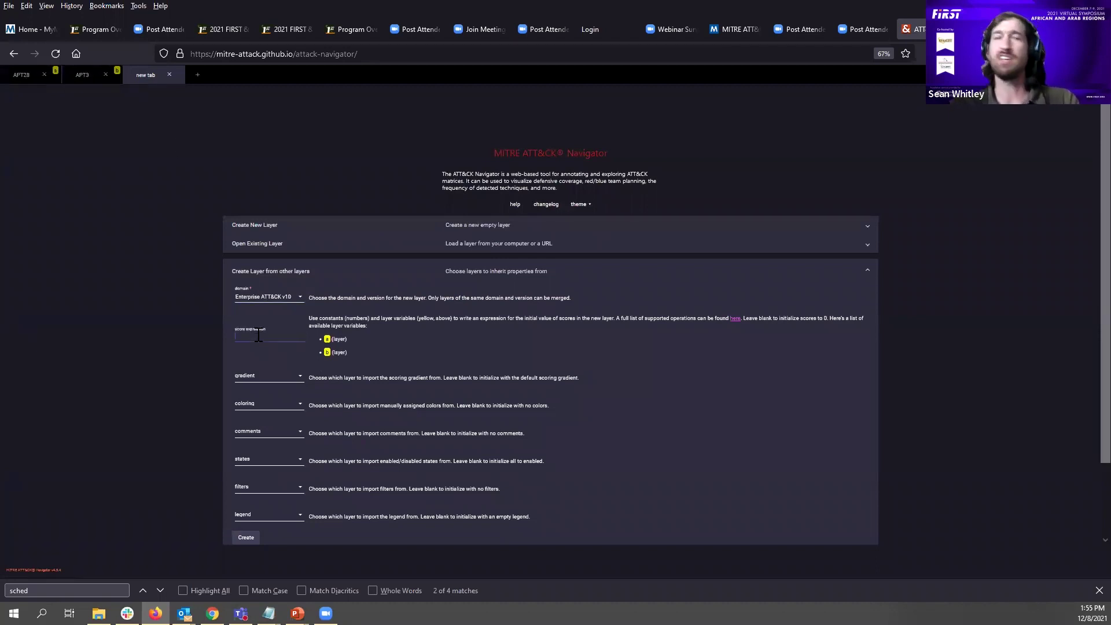
text(a + b)
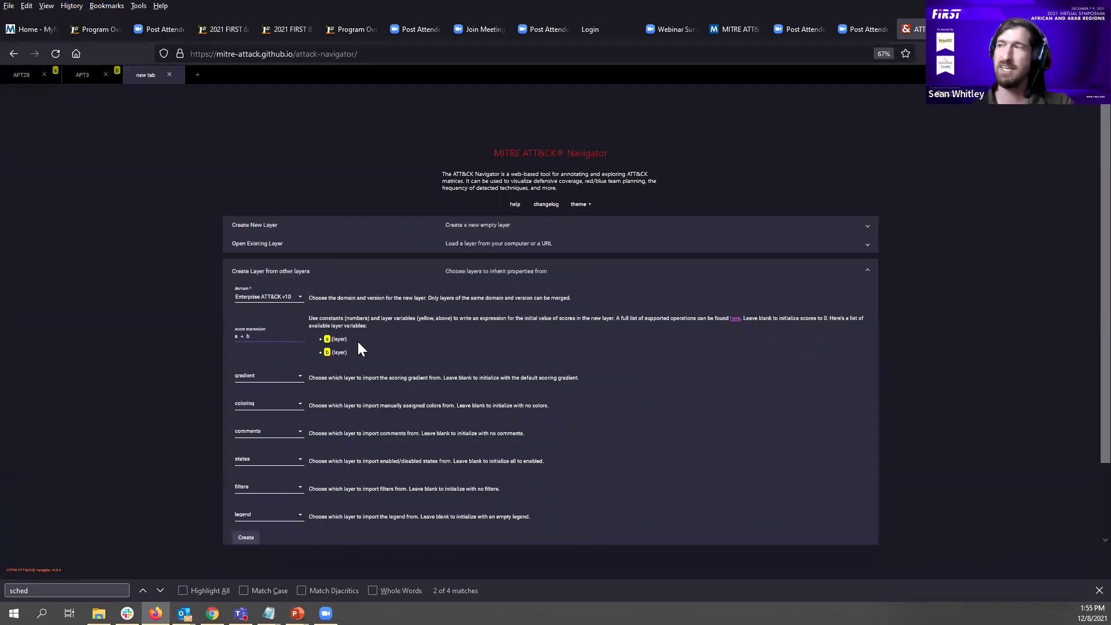
click(247, 536)
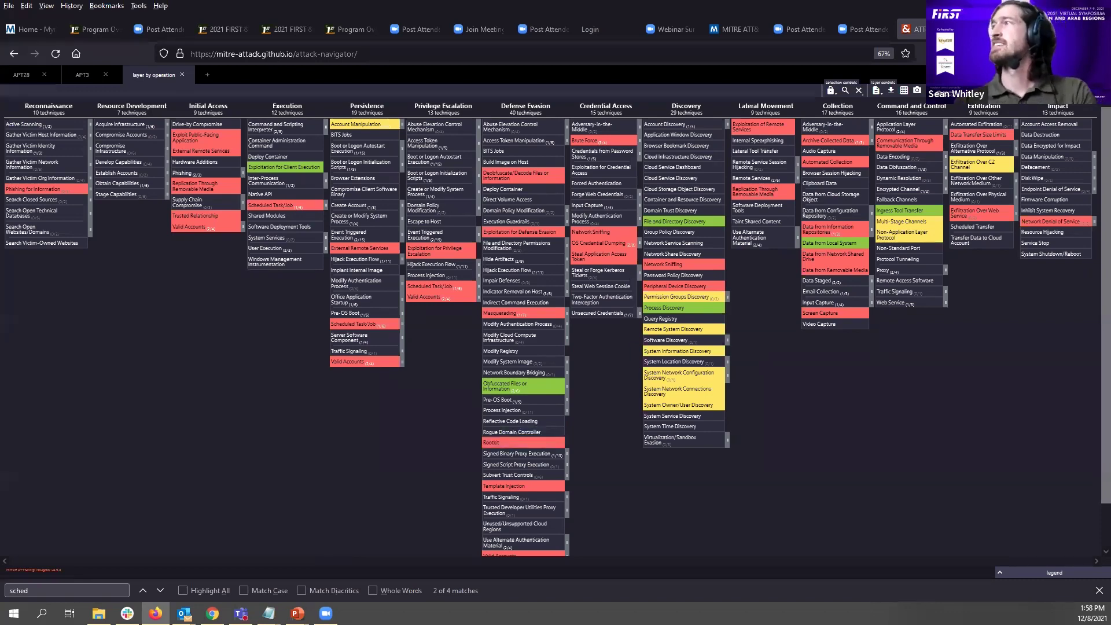
Step: Search the web for "mitre attack defender" in a new browser tab and open Cybrary's MAD ATT&CK Fundamentals course
key(ctrl+t)
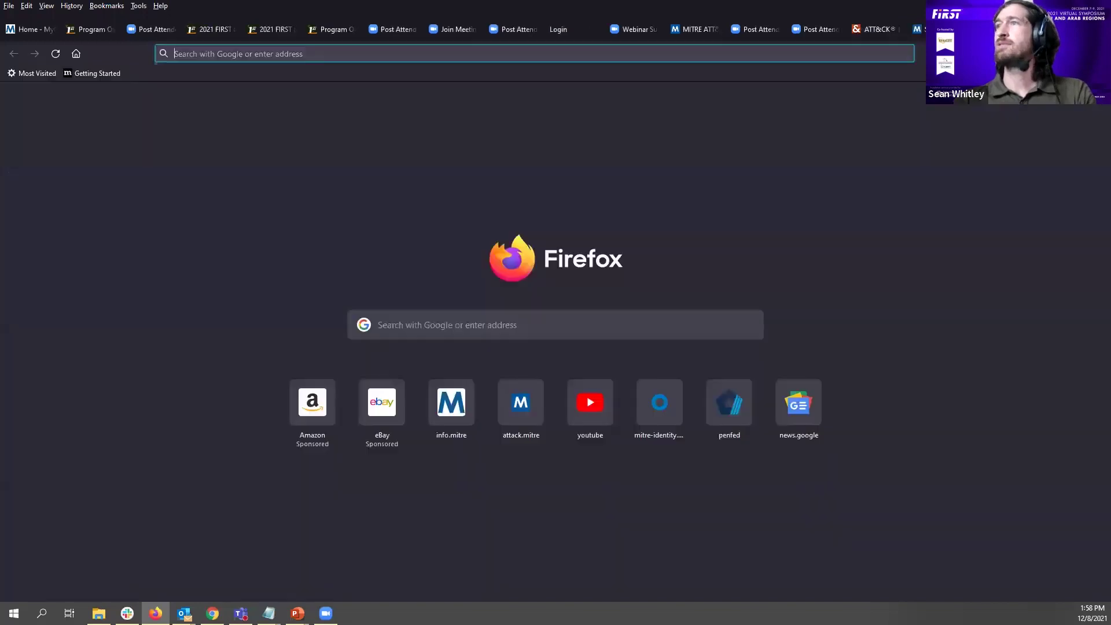
text(mite)
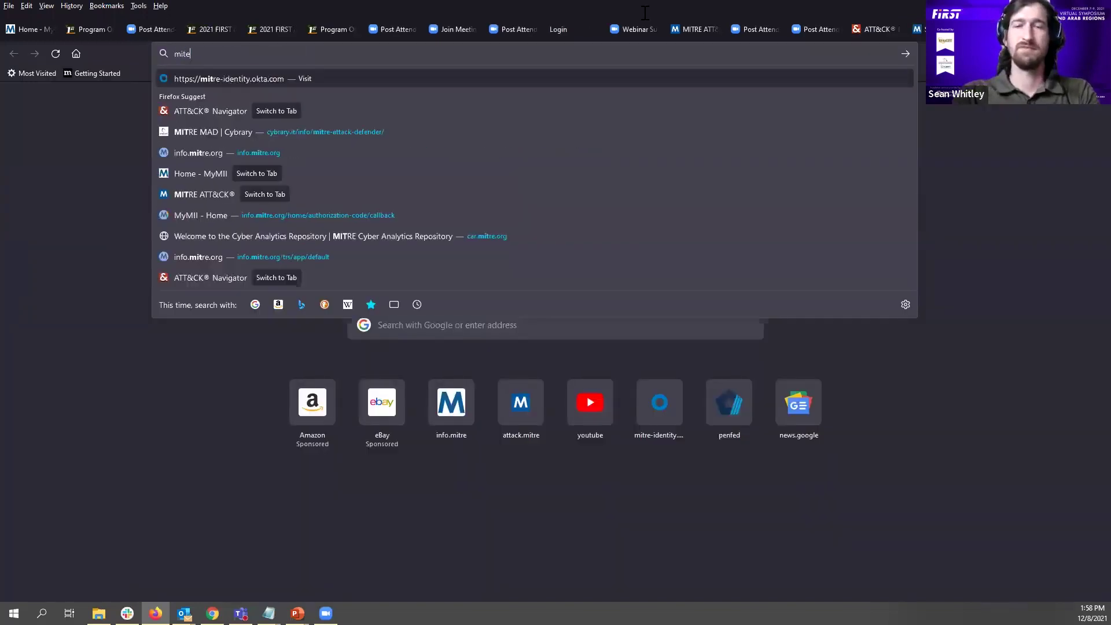
key(BackSpace)
text(re attack)
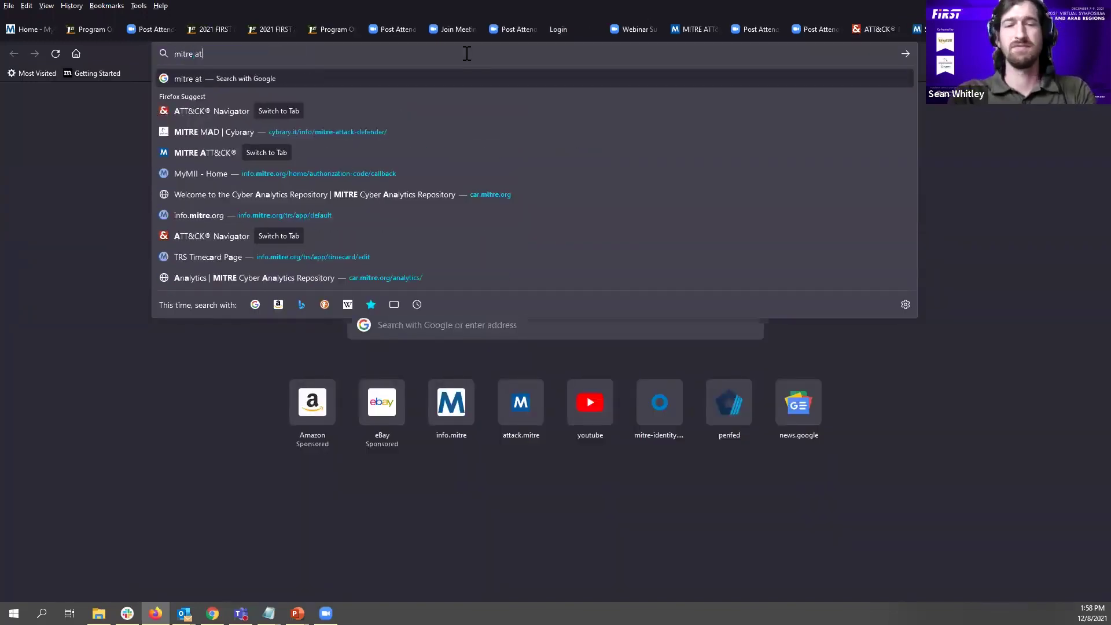
text( defender)
key(Return)
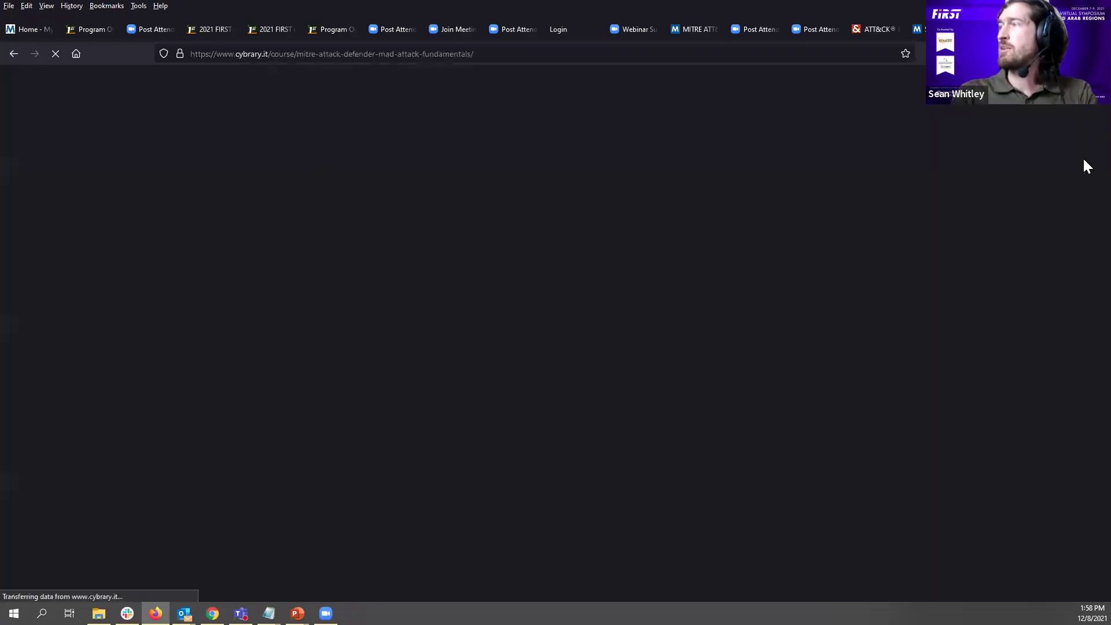
Step: Examine the modules, description and overview of the ATT&CK Fundamentals Badge Training course, and return to the combined layer in ATT&CK Navigator
scroll(1083, 174, down, 8)
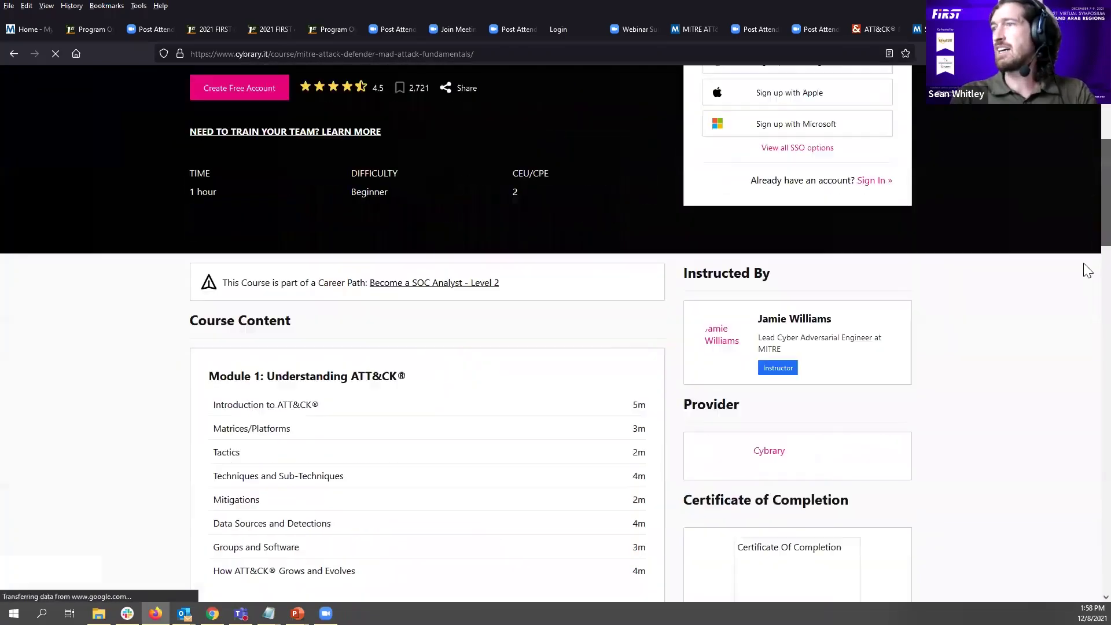
scroll(1084, 292, down, 4)
scroll(1084, 231, up, 5)
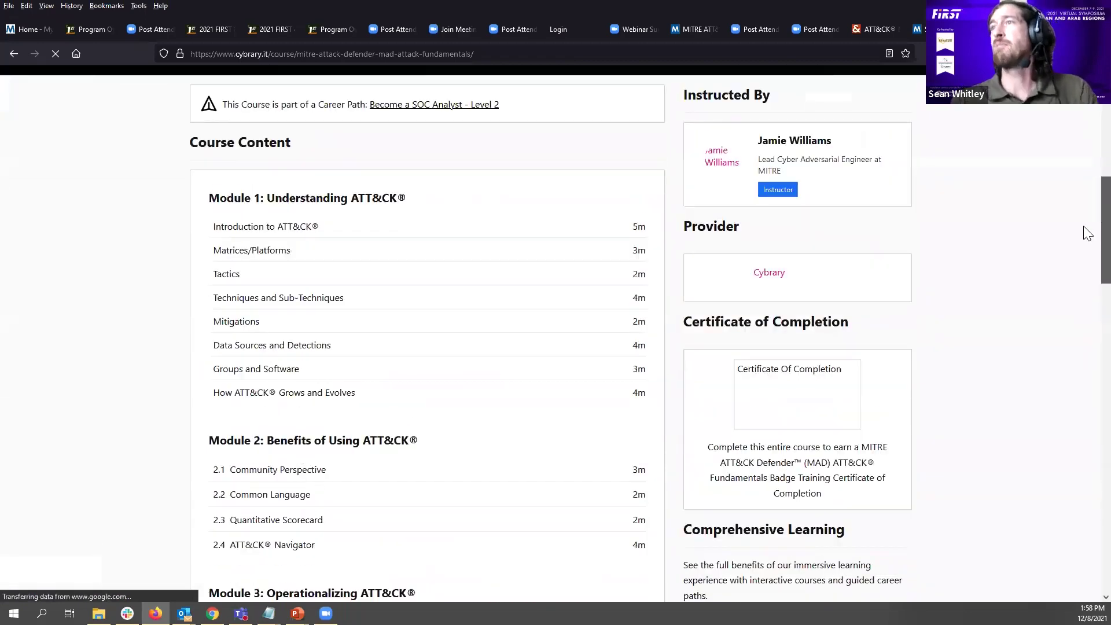
scroll(1086, 236, down, 2)
scroll(1086, 236, up, 2)
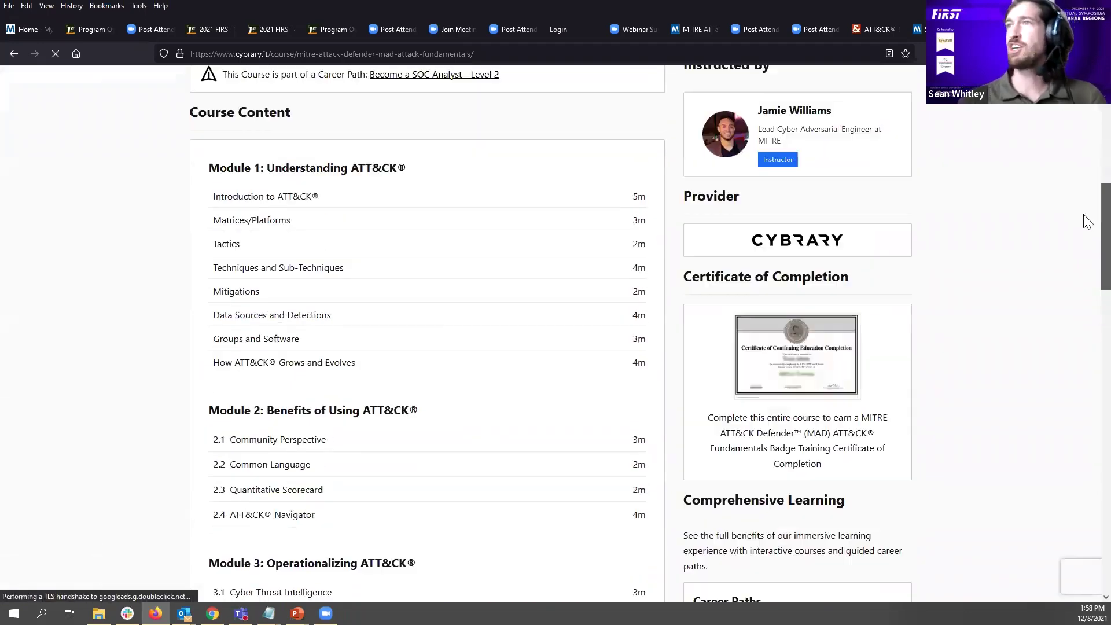
scroll(1087, 237, down, 6)
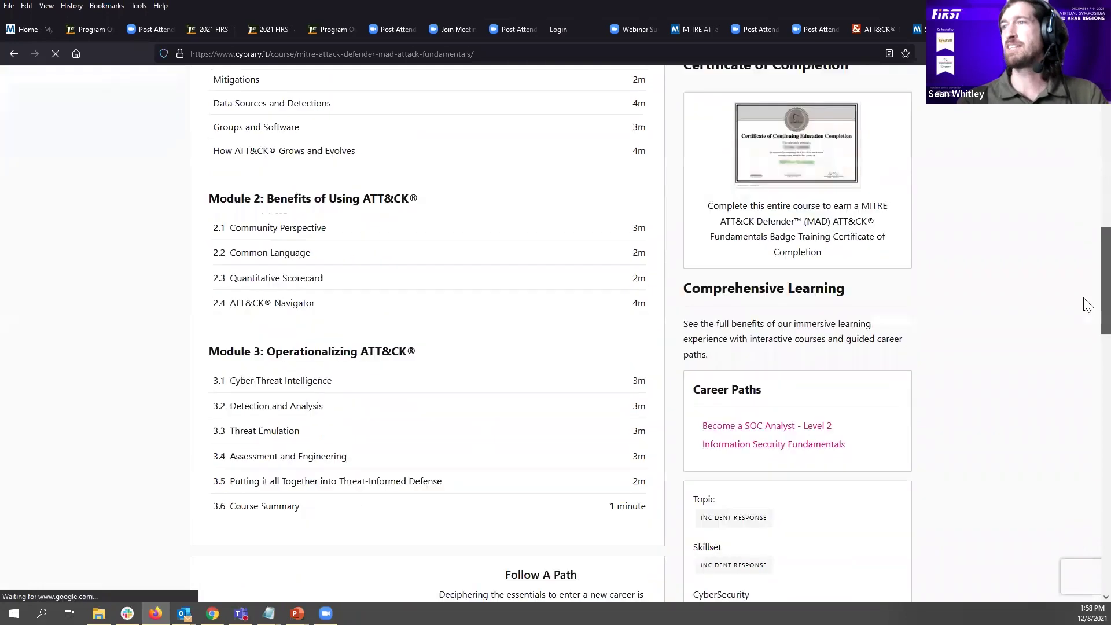
scroll(1087, 257, up, 4)
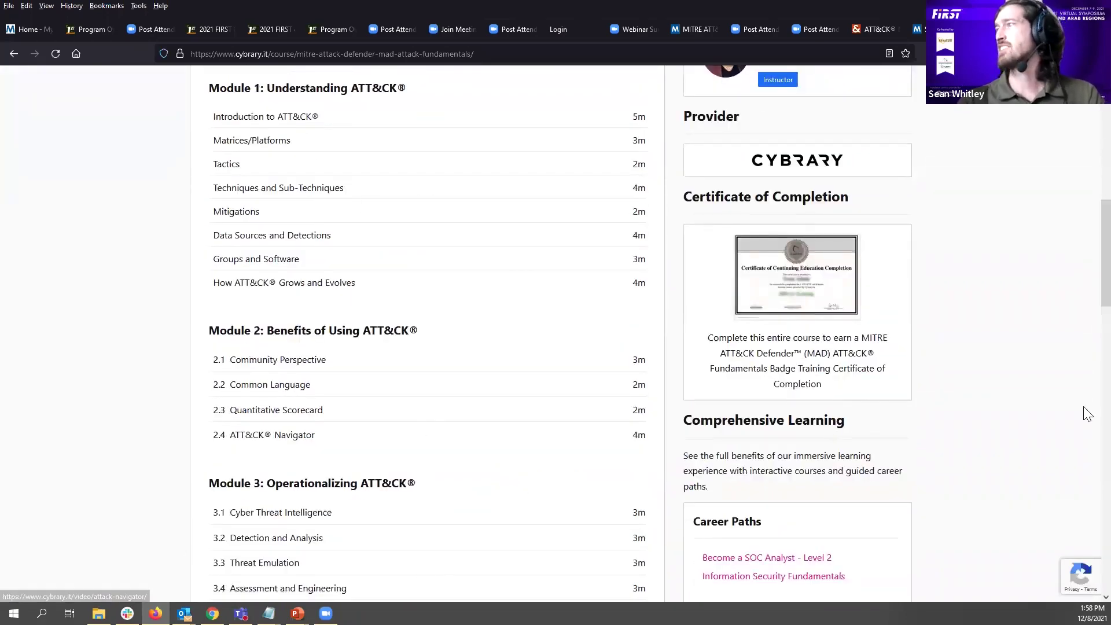
scroll(1086, 266, down, 12)
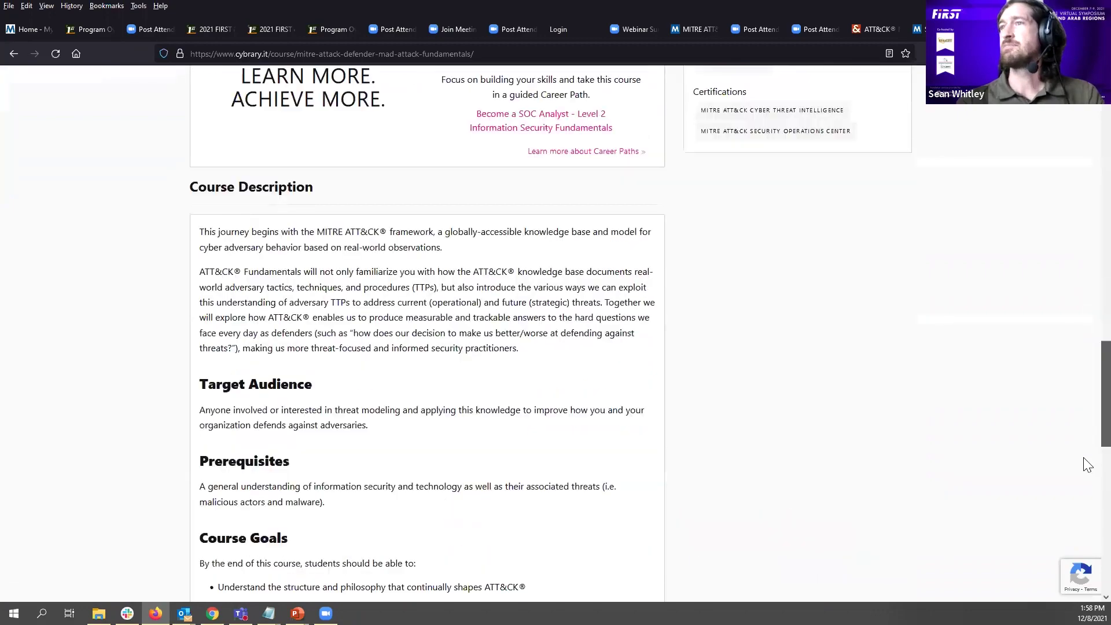
scroll(1080, 206, down, 4)
scroll(1077, 133, up, 20)
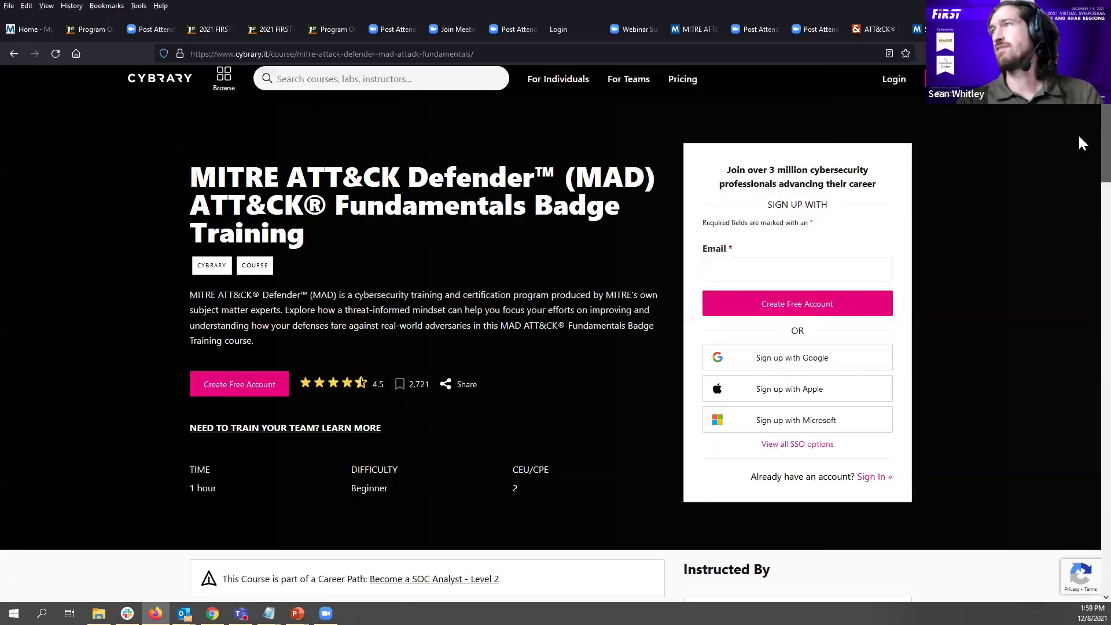
scroll(1079, 144, down, 9)
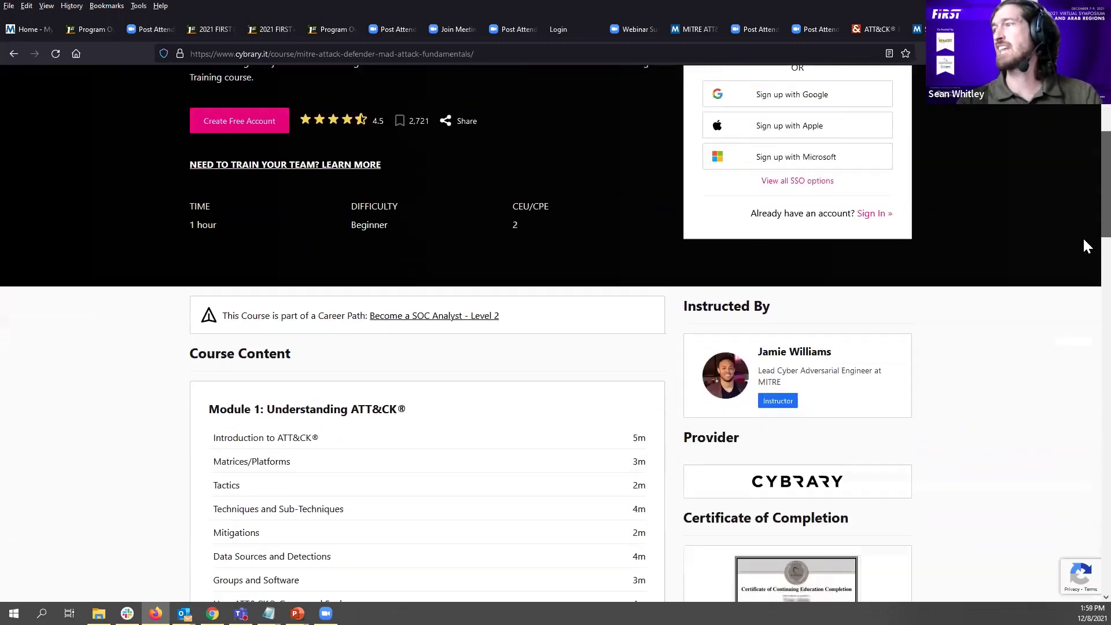
scroll(1086, 272, down, 5)
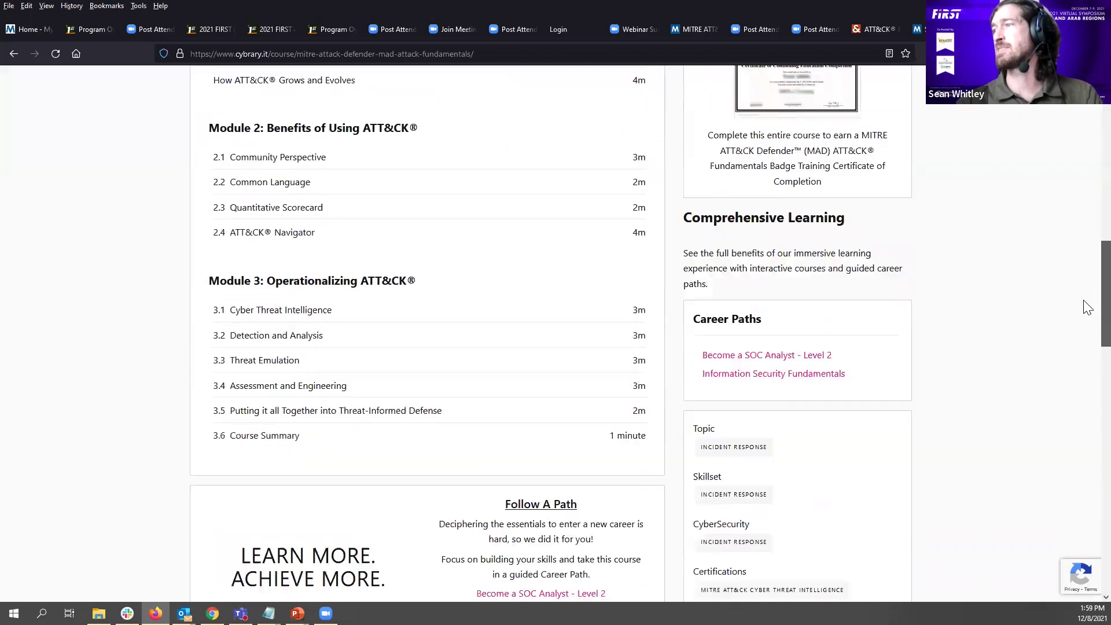
scroll(1084, 307, up, 11)
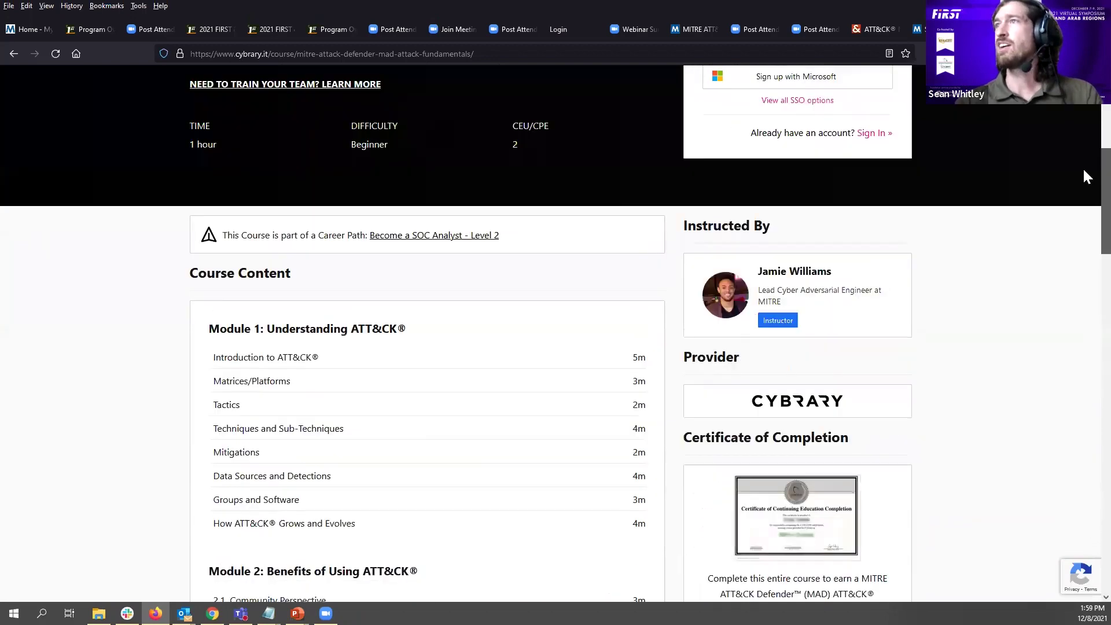
scroll(1074, 138, up, 3)
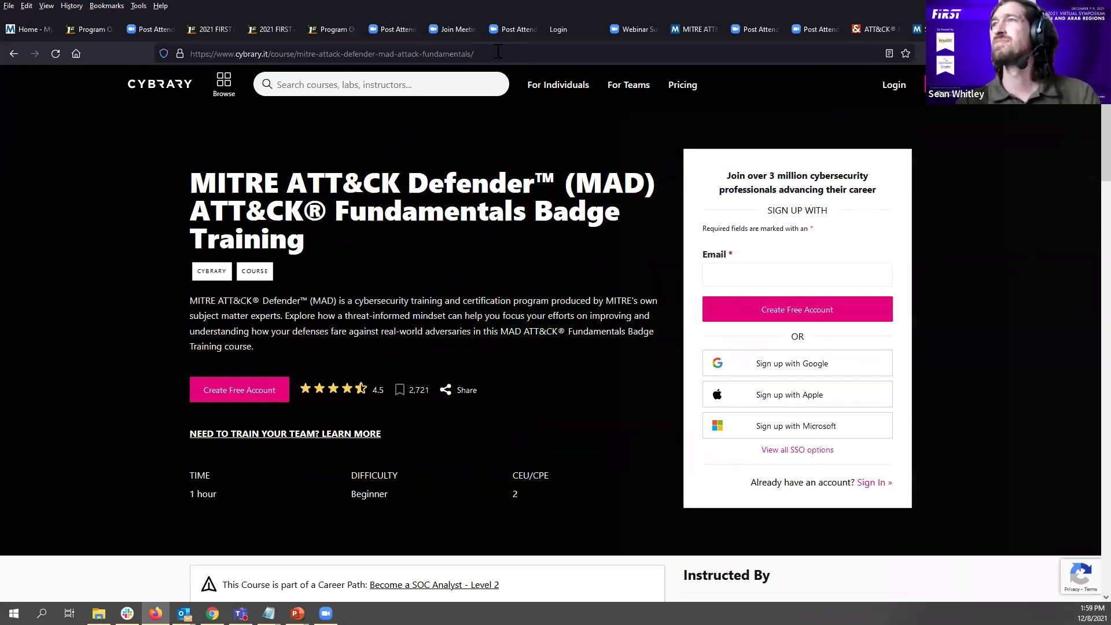
scroll(1082, 139, down, 4)
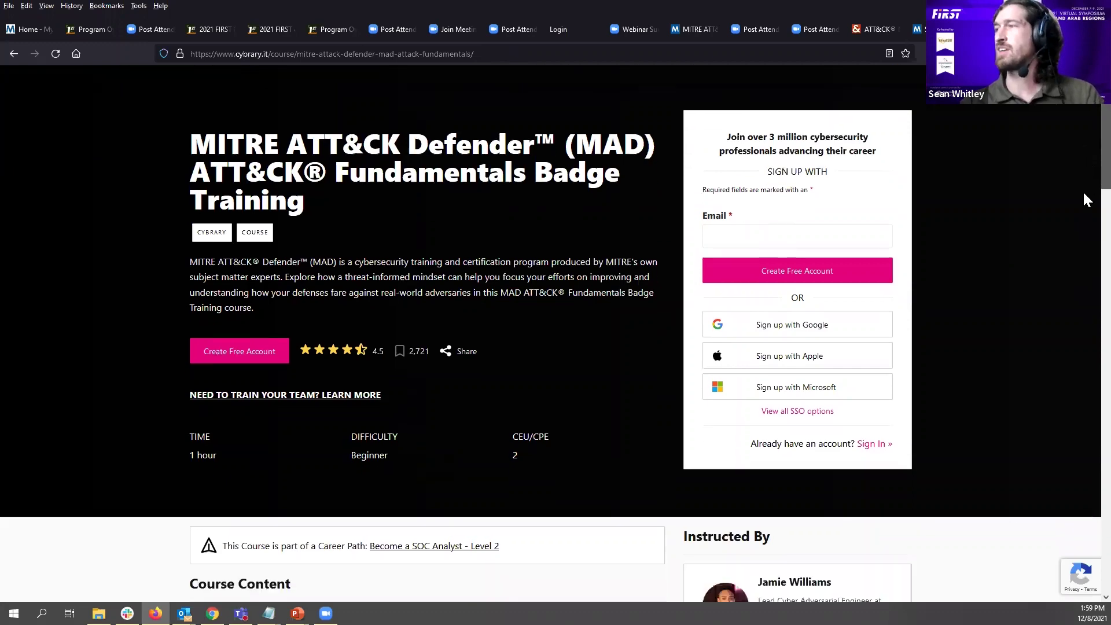
scroll(1084, 243, down, 5)
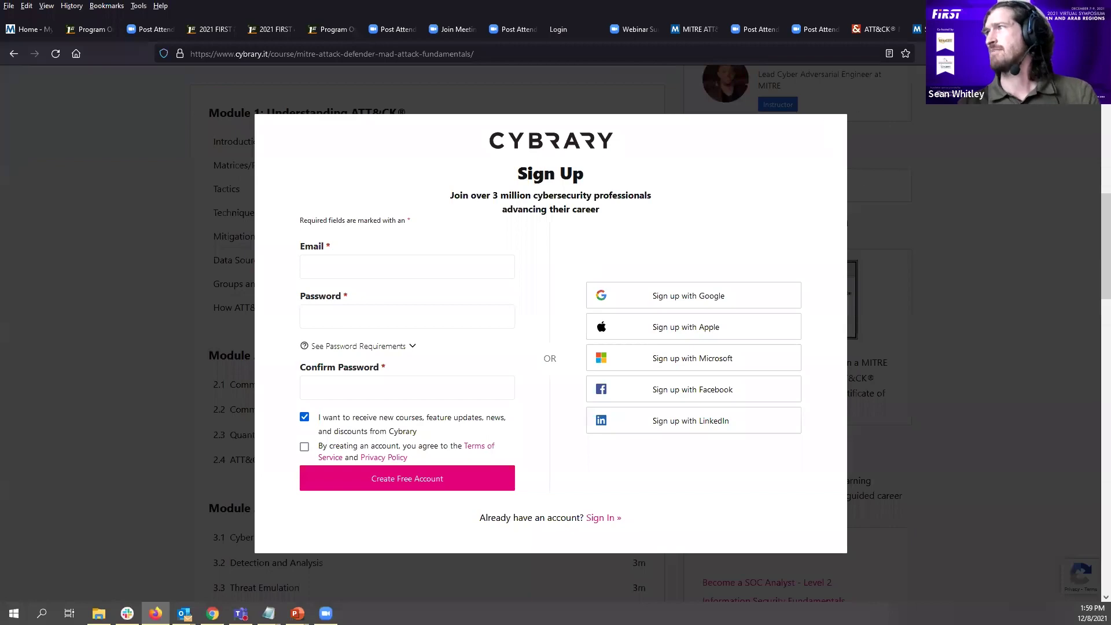
click(874, 30)
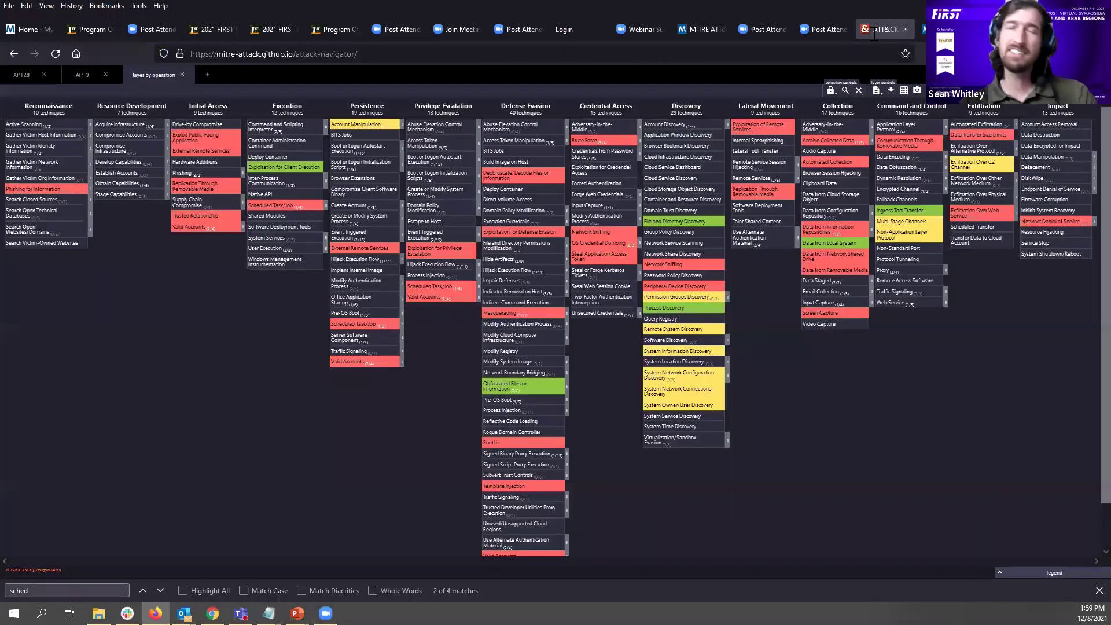